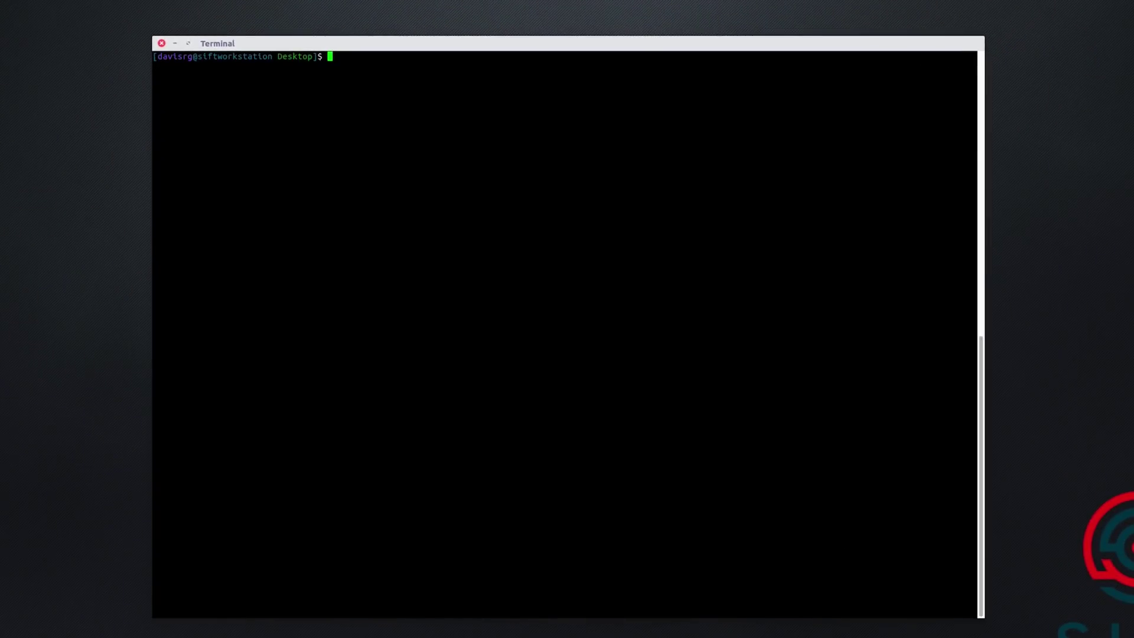
# Show the fls usage help and examine the -r, -d, -p and -m options
pyautogui.write('fls')
pyautogui.press('Return')
pyautogui.press('Return')
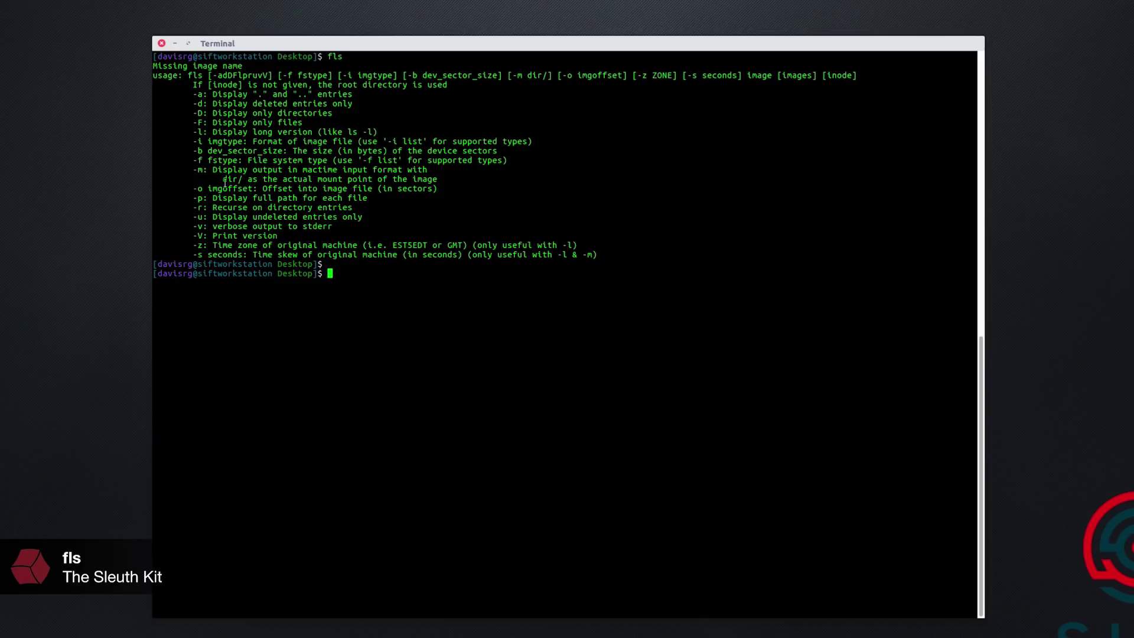
pyautogui.tripleClick(172, 208)
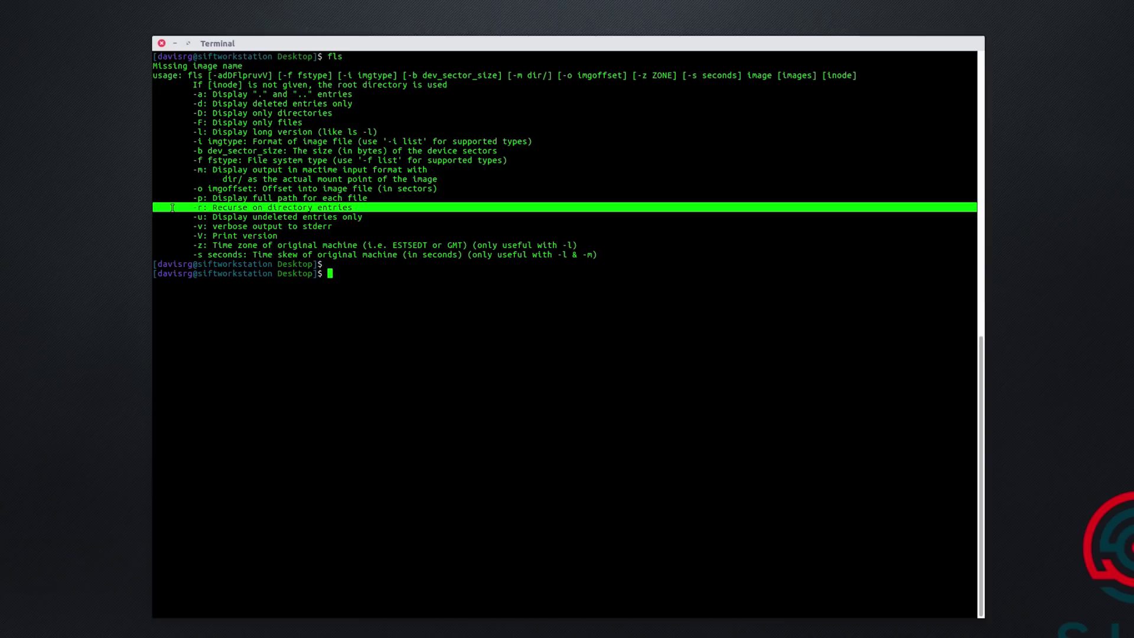
pyautogui.tripleClick(232, 104)
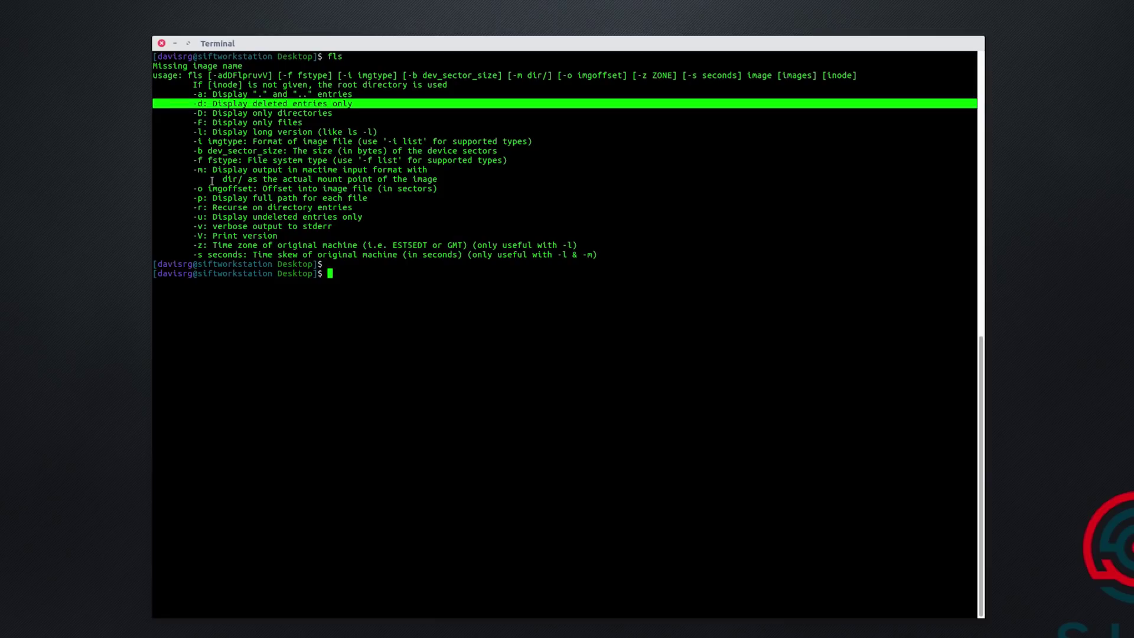
pyautogui.tripleClick(248, 199)
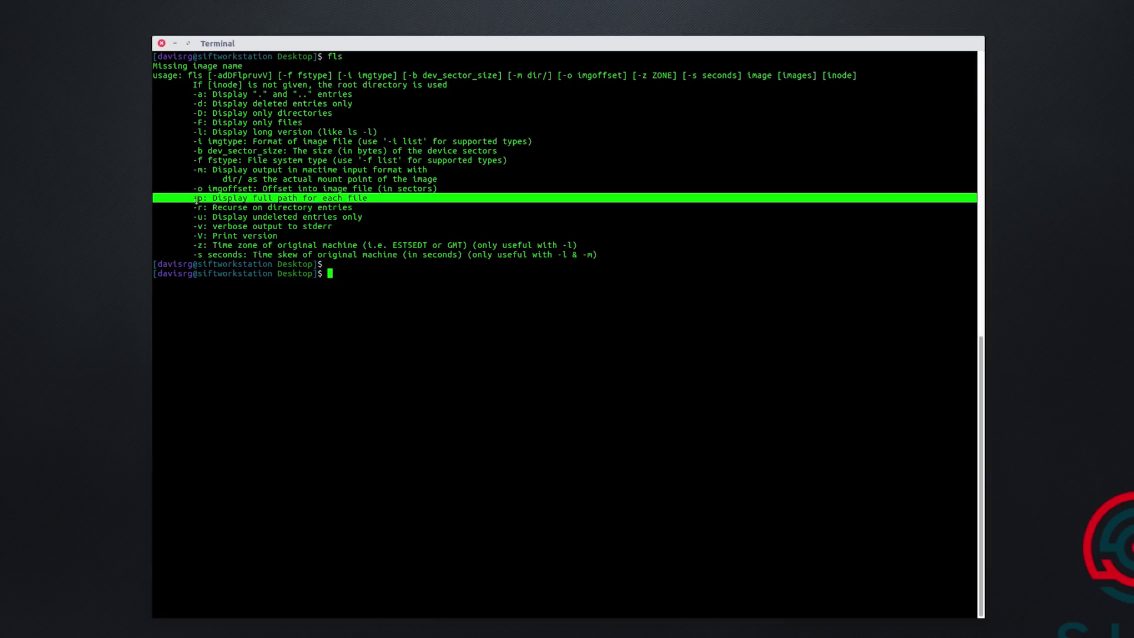
pyautogui.click(166, 210)
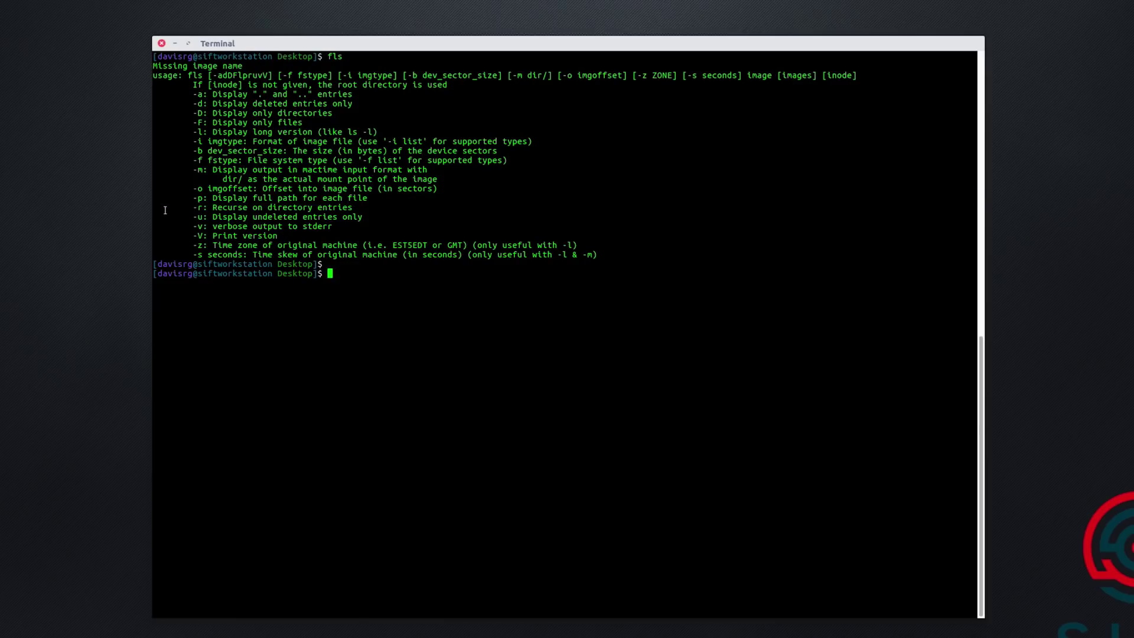
pyautogui.tripleClick(177, 210)
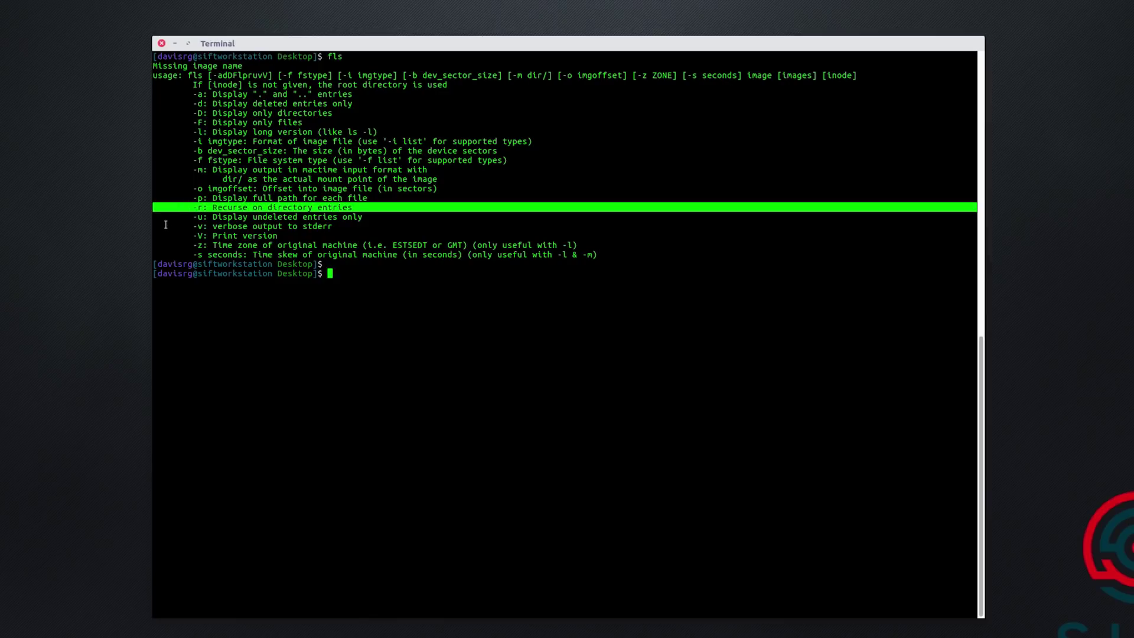
pyautogui.click(168, 214)
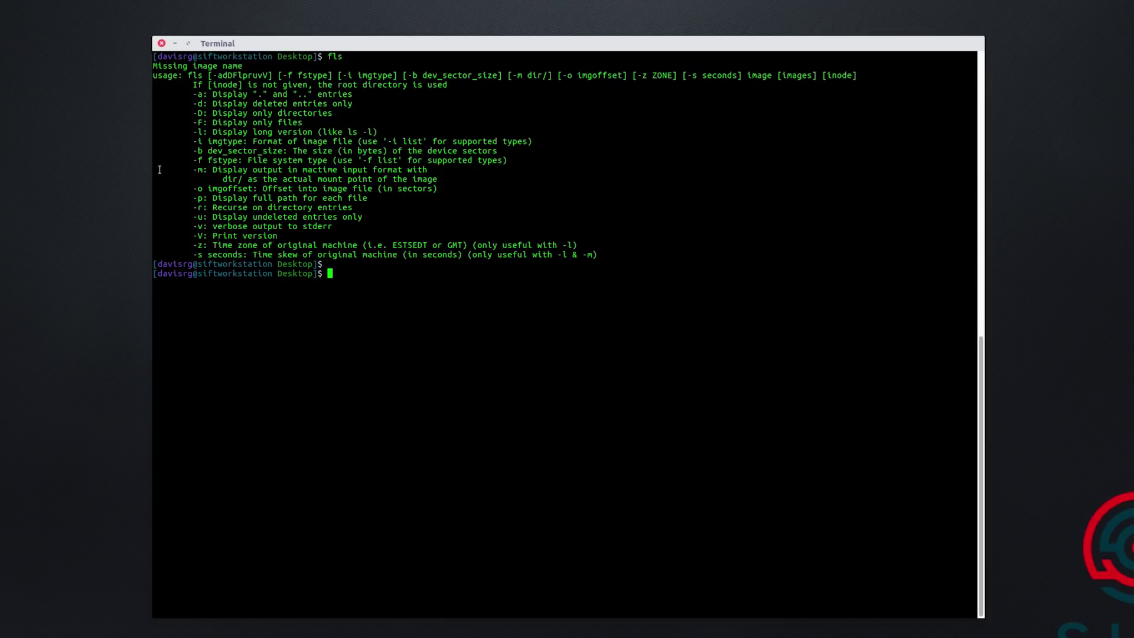
pyautogui.moveTo(153, 170); pyautogui.dragTo(487, 182)
# Run fls recursively on 13Cubed/disk/disk_win10lab.E01 in mactime format with mount point C:, writing the output to ./fls.body
pyautogui.write('fls -r -m C: /media/davisrg/')
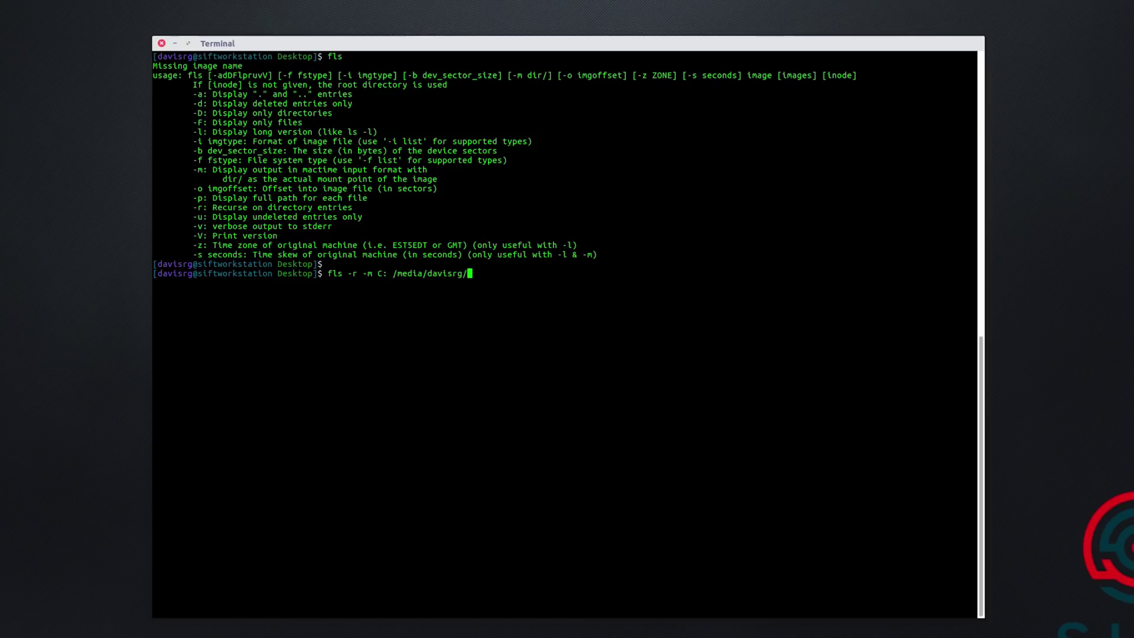
pyautogui.write('13Cubed/disk/di')
pyautogui.press('Tab')
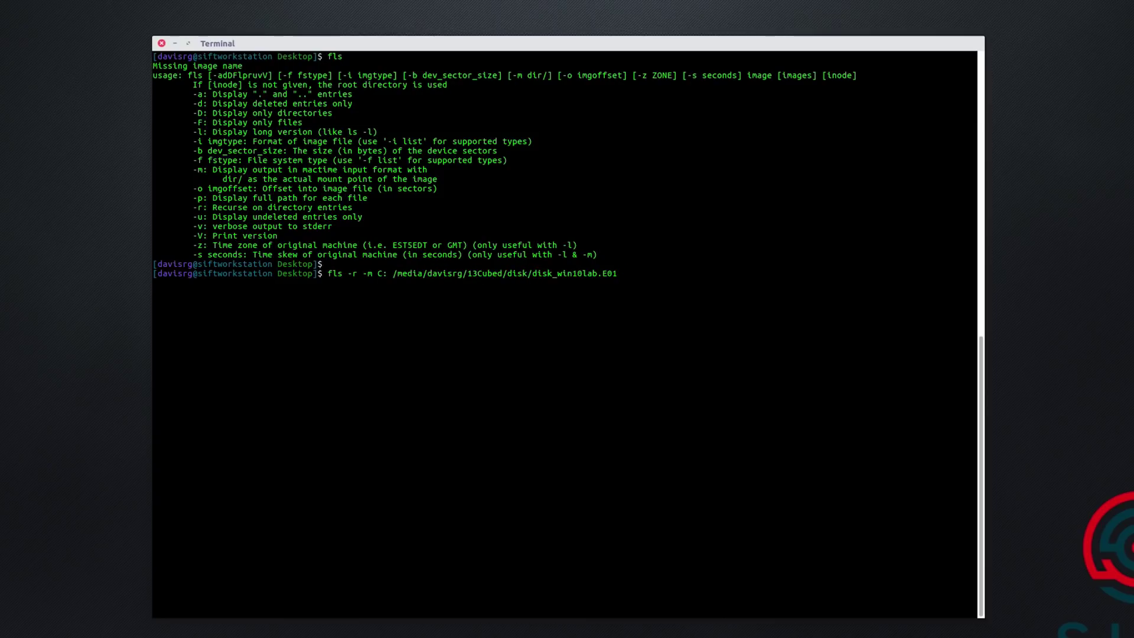
pyautogui.write('> ./fls.body')
pyautogui.press('Return')
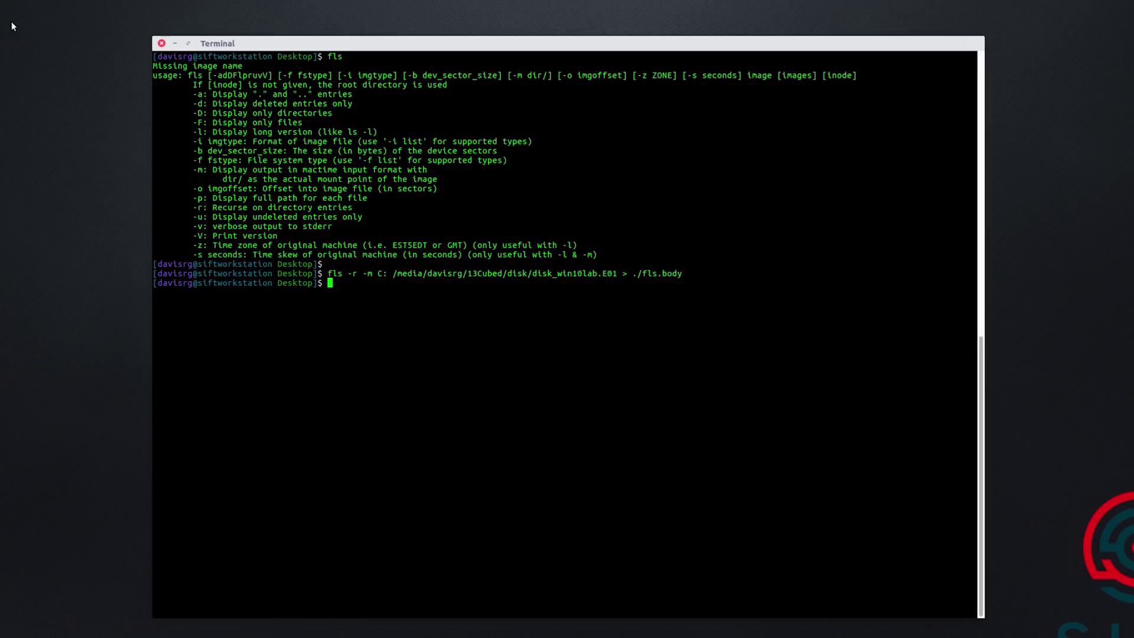
pyautogui.press('Return')
# Preview the first 50 lines of fls.body with head and clear the terminal
pyautogui.write('head -n 50 fls')
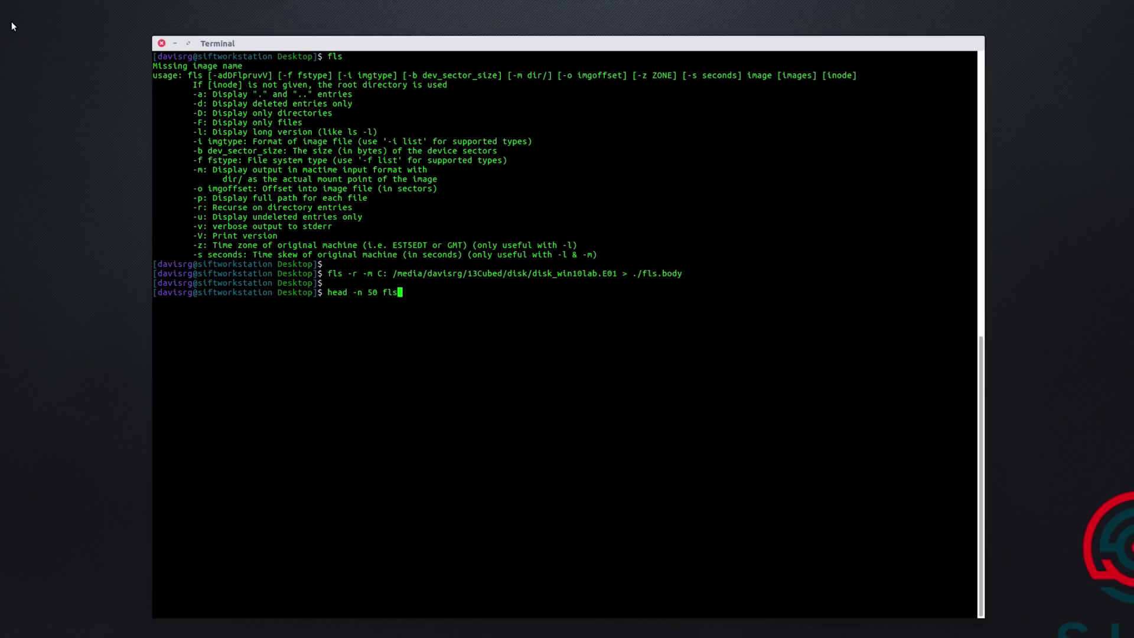
pyautogui.press('Tab')
pyautogui.press('Return')
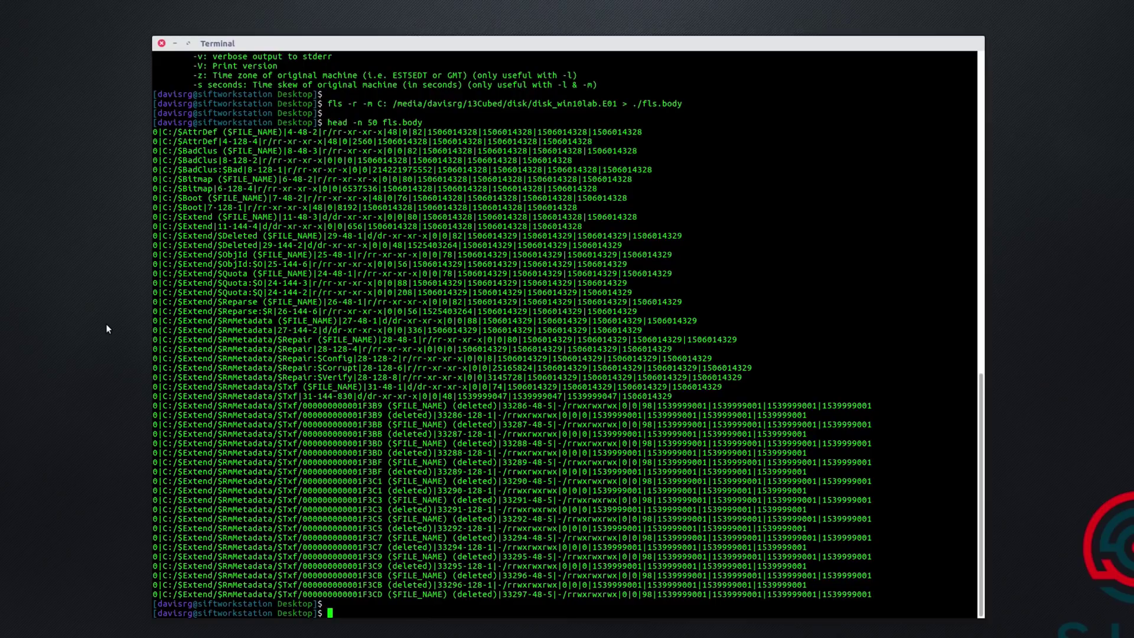
pyautogui.write('clear')
pyautogui.press('Return')
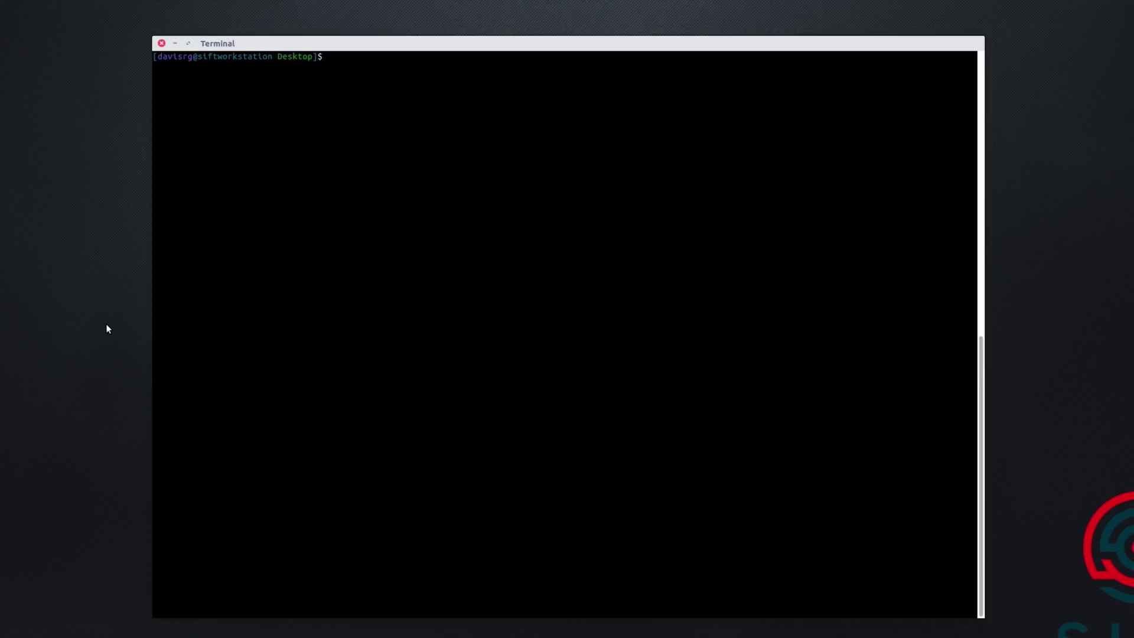
# Run Volatility's timeliner plugin on 13Cubed/memory/memdump_win10lab.mem with profile Win10x64_17134, outputting in body format to ./timeliner.body
pyautogui.write('vol.py -f /media/davisrg/13Cubed/')
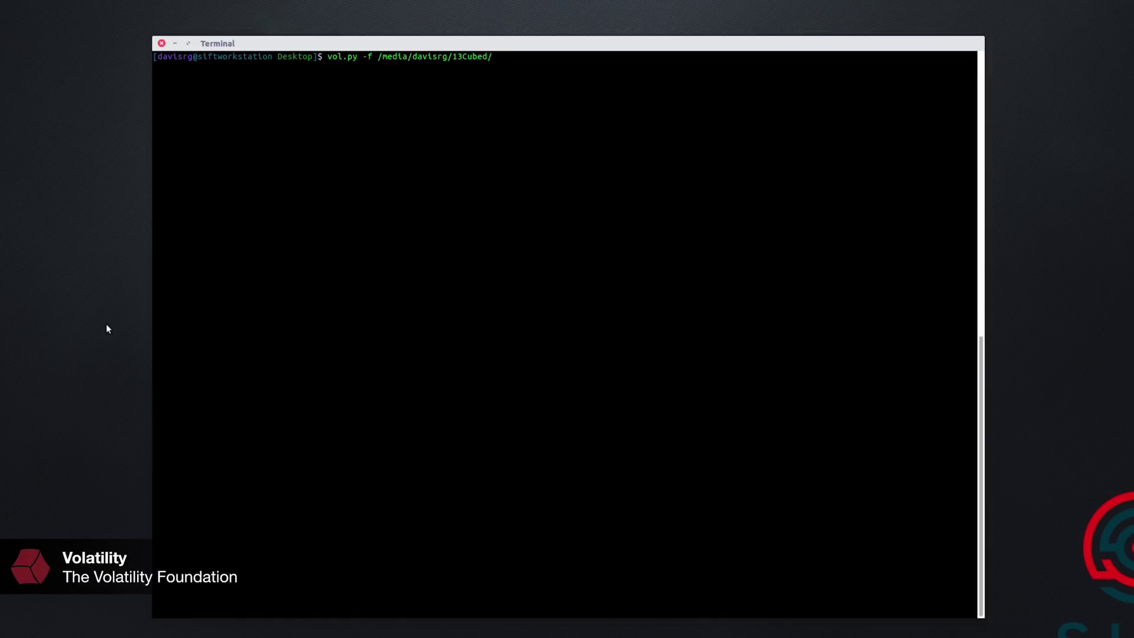
pyautogui.write('memory/')
pyautogui.write('me')
pyautogui.press('Tab')
pyautogui.write('win')
pyautogui.press('Tab')
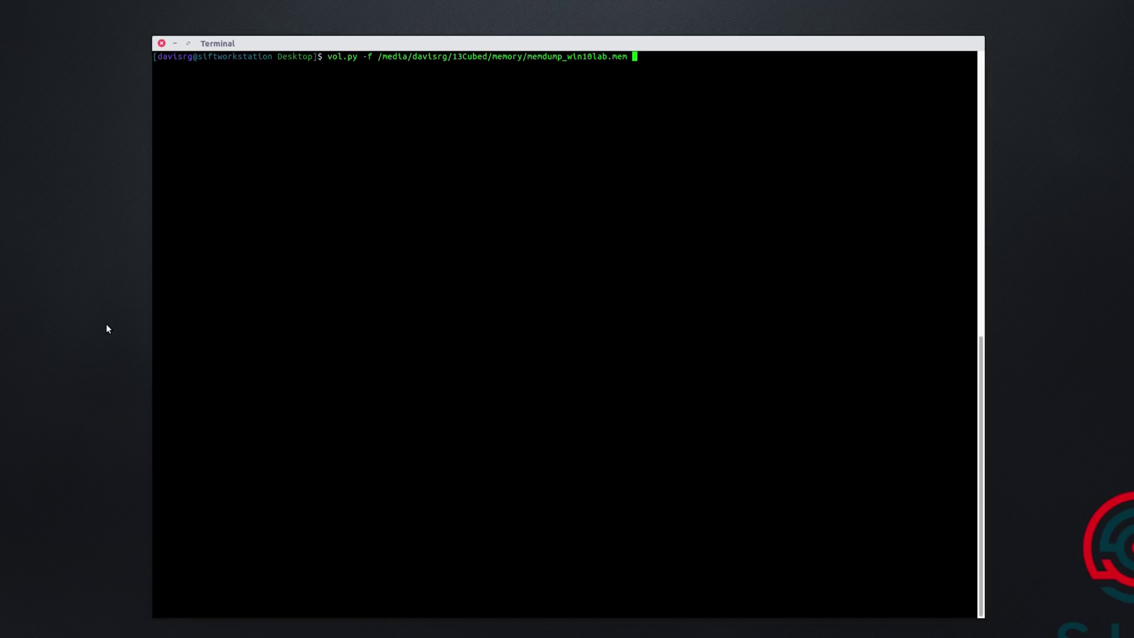
pyautogui.write('--profile=Win10x64_17134')
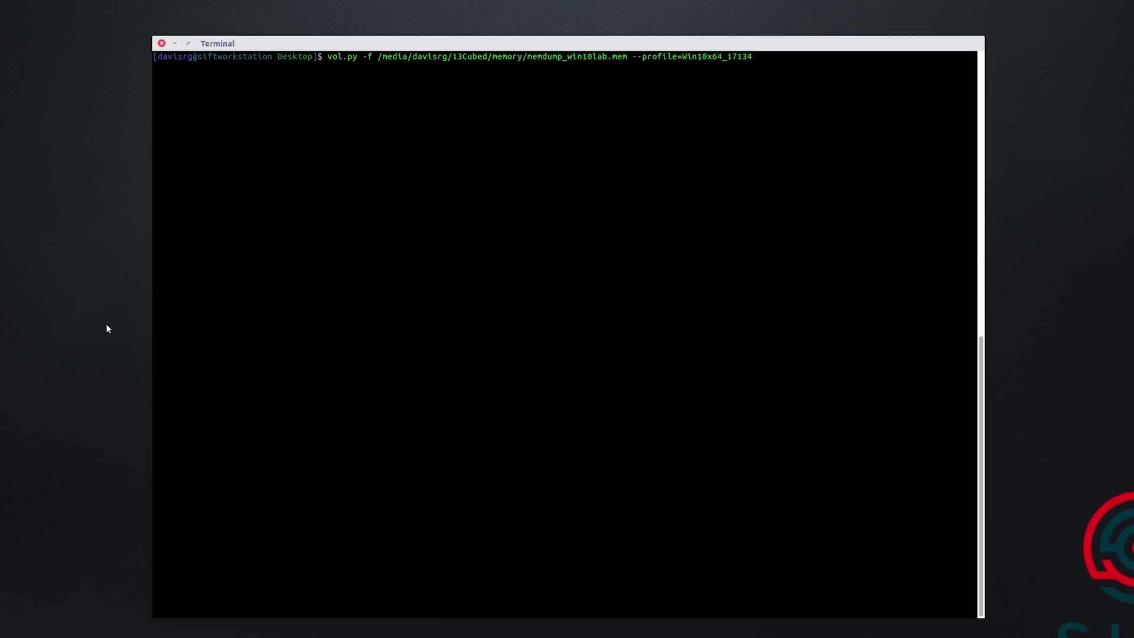
pyautogui.write(' timeliner --output=body --output-file')
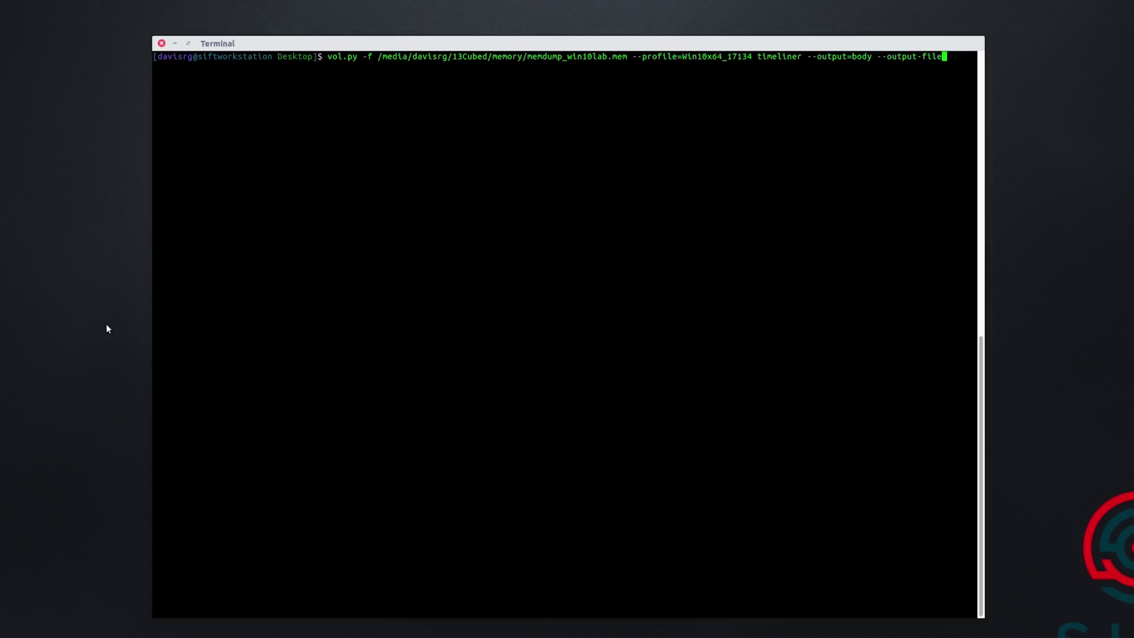
pyautogui.write('=./timeliner.body')
pyautogui.press('Return')
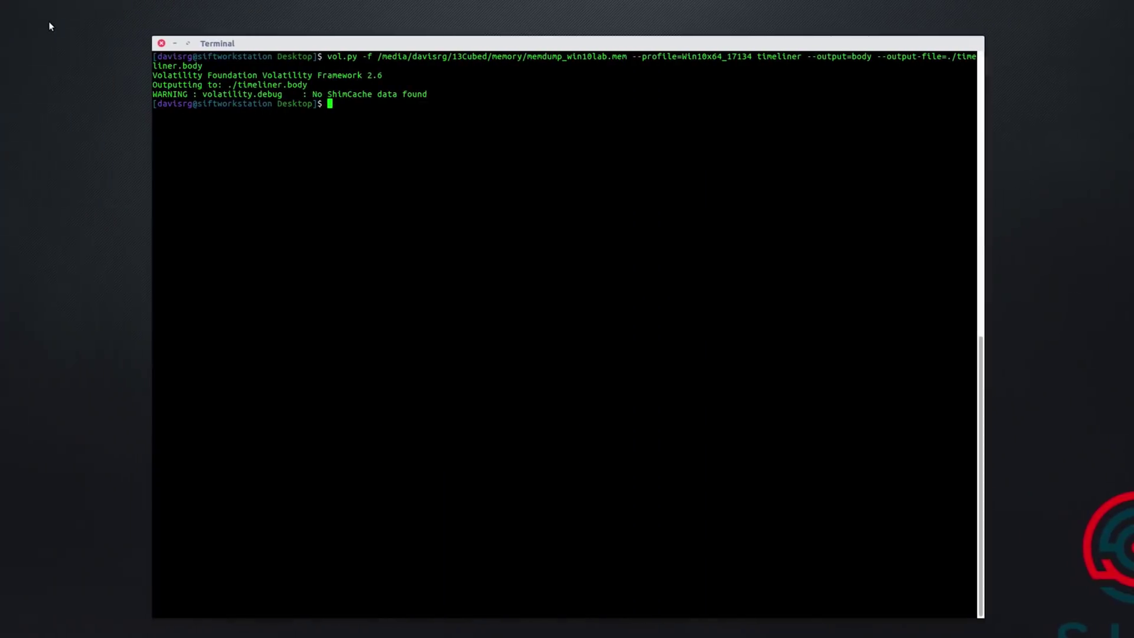
pyautogui.press('Return')
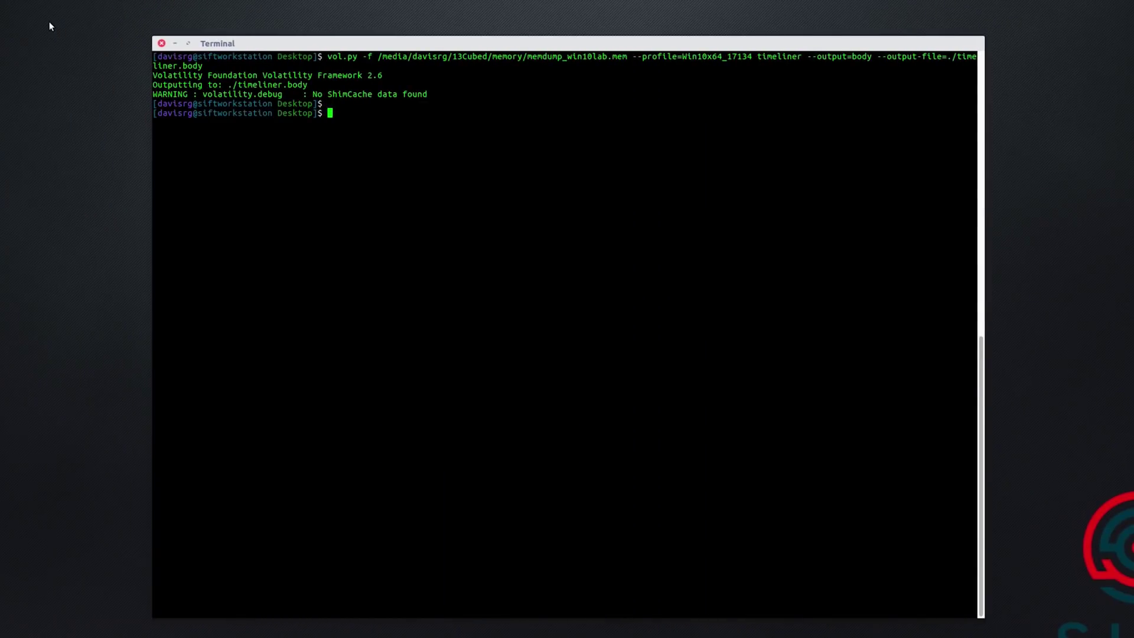
# List the details of all .body files in the Desktop folder using ll
pyautogui.write('ll *.body')
pyautogui.press('Return')
pyautogui.press('Return')
pyautogui.moveTo(500, 132); pyautogui.dragTo(144, 122)
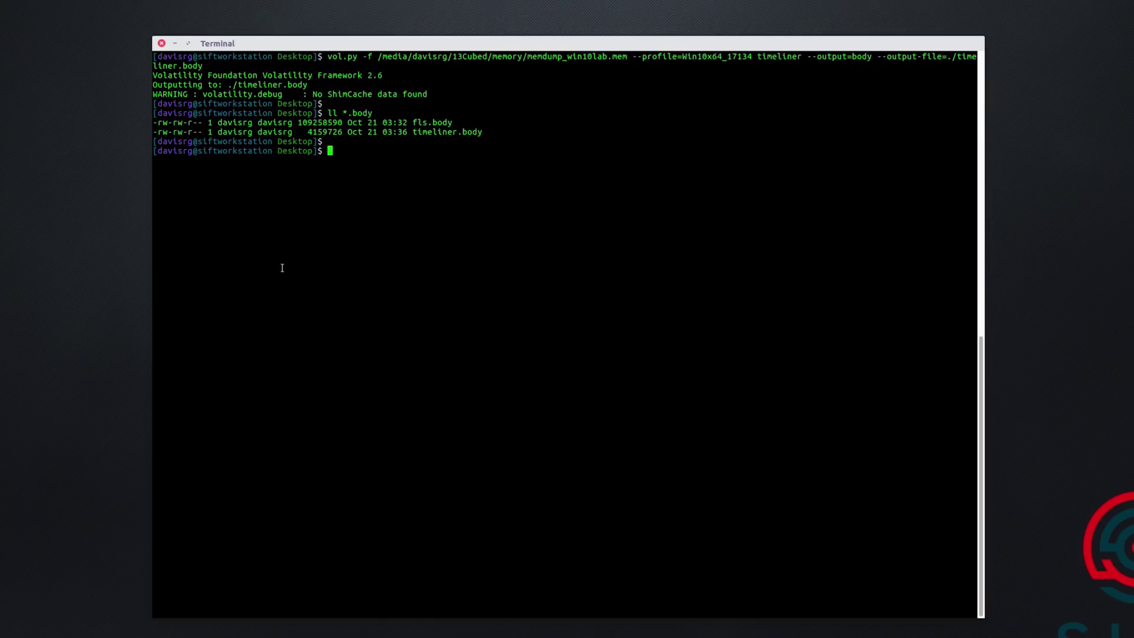
# Preview the first 50 lines of timeliner.body with head and clear the terminal
pyautogui.write('head -n 50 timeliner.body')
pyautogui.press('Return')
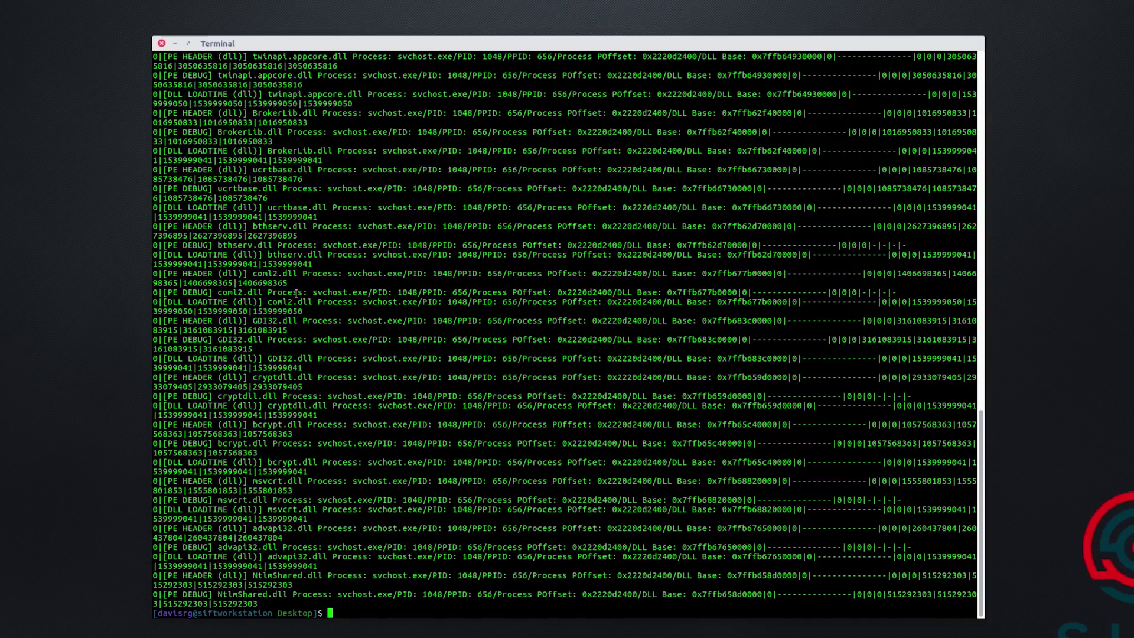
pyautogui.write('clear')
pyautogui.press('Return')
# Append the contents of timeliner.body to fls.body with cat
pyautogui.write('cat tim')
pyautogui.press('Tab')
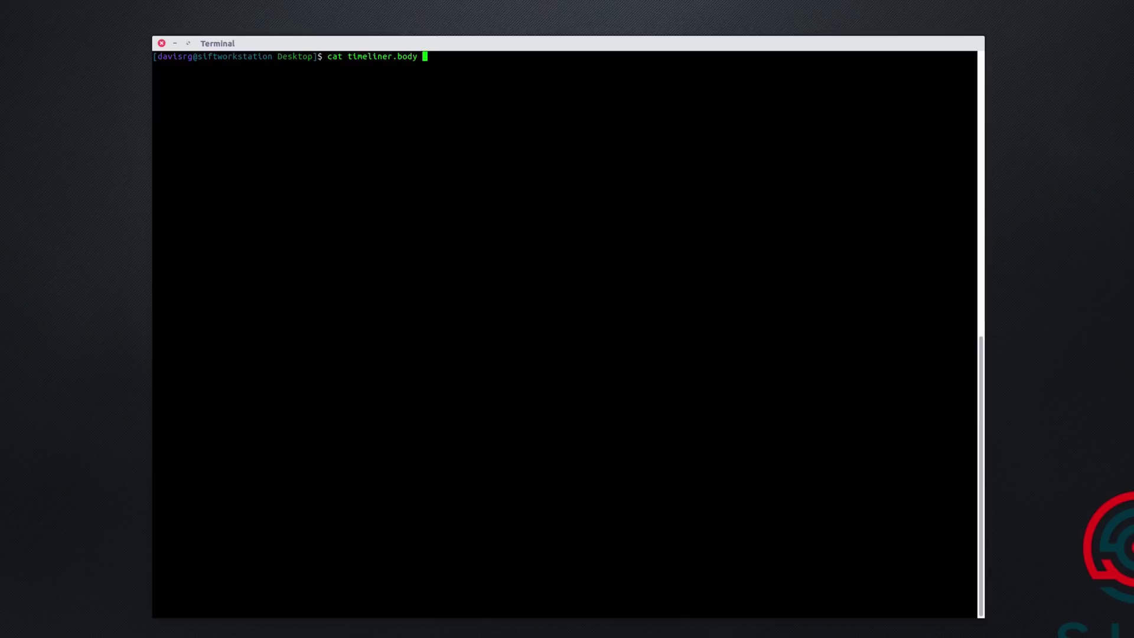
pyautogui.write('>> fls.body')
pyautogui.press('Return')
pyautogui.press('Return')
# Count the lines of fls.body and of timeliner.body with wc -l
pyautogui.write('wc -l fls.body')
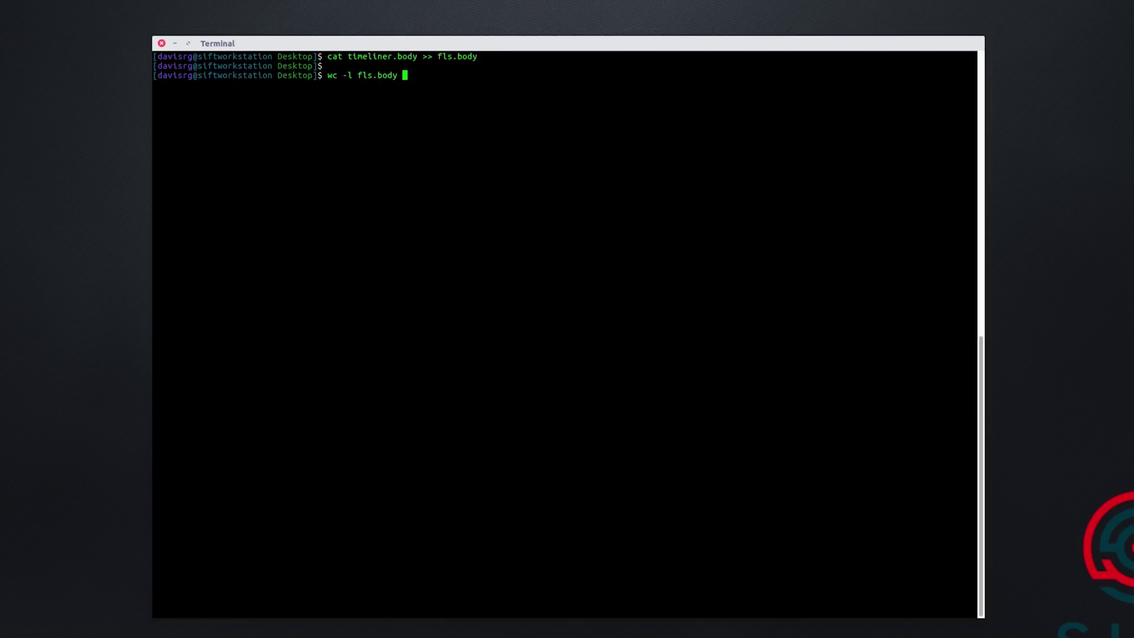
pyautogui.press('Return')
pyautogui.write('wc -l timeliner.body')
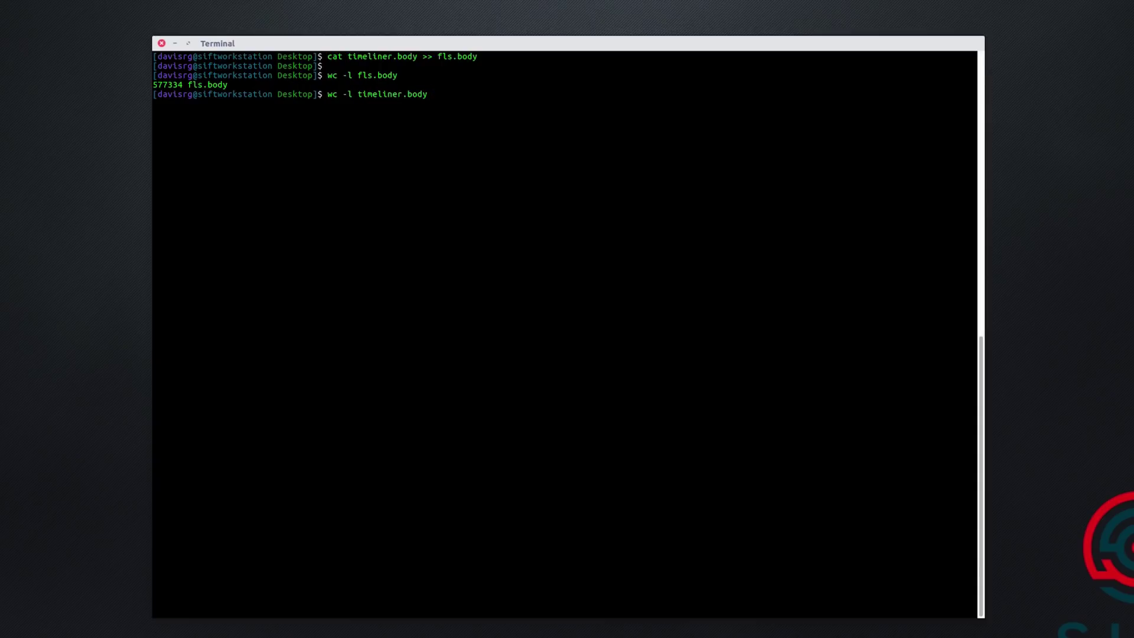
pyautogui.press('Return')
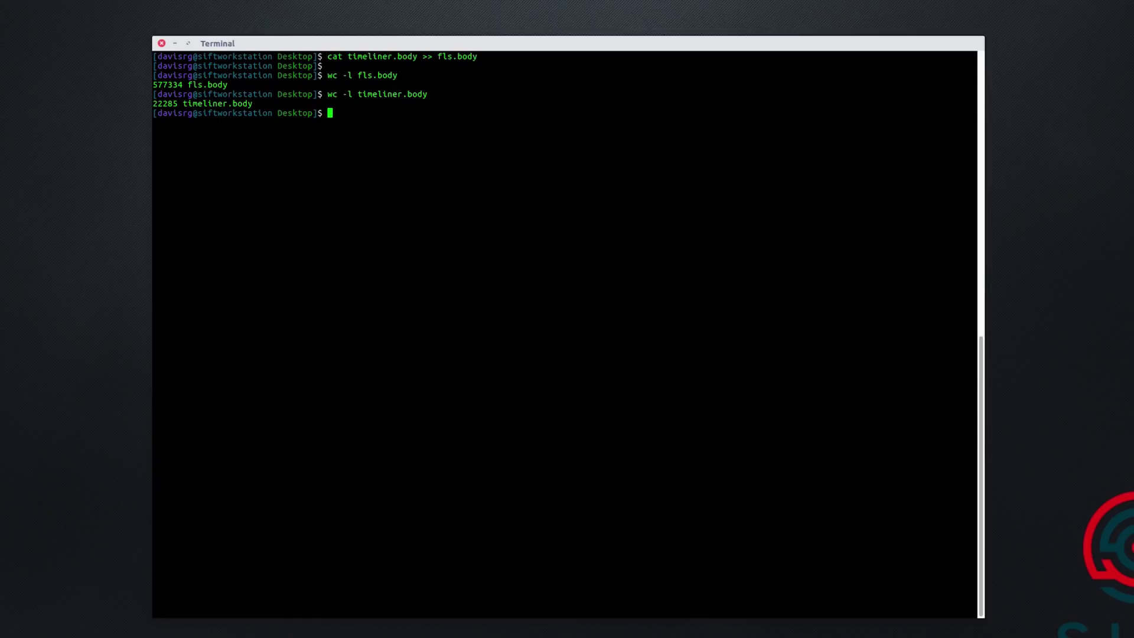
pyautogui.press('Return')
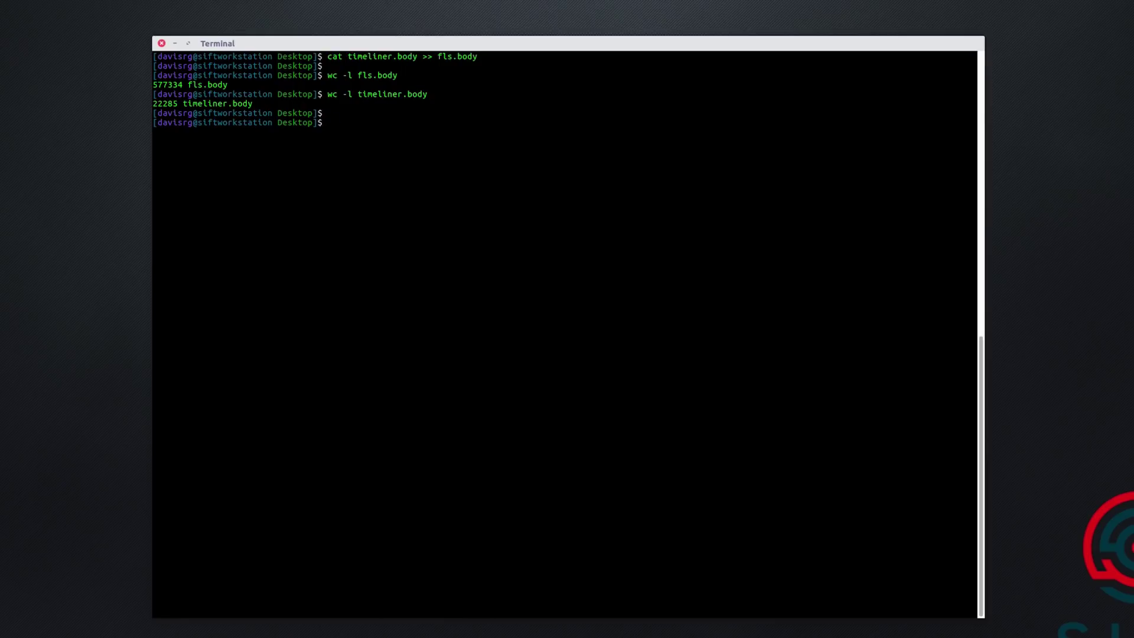
# Show the mactime usage help and examine the -z, -d and -b options
pyautogui.write('mactime')
pyautogui.press('Return')
pyautogui.press('Return')
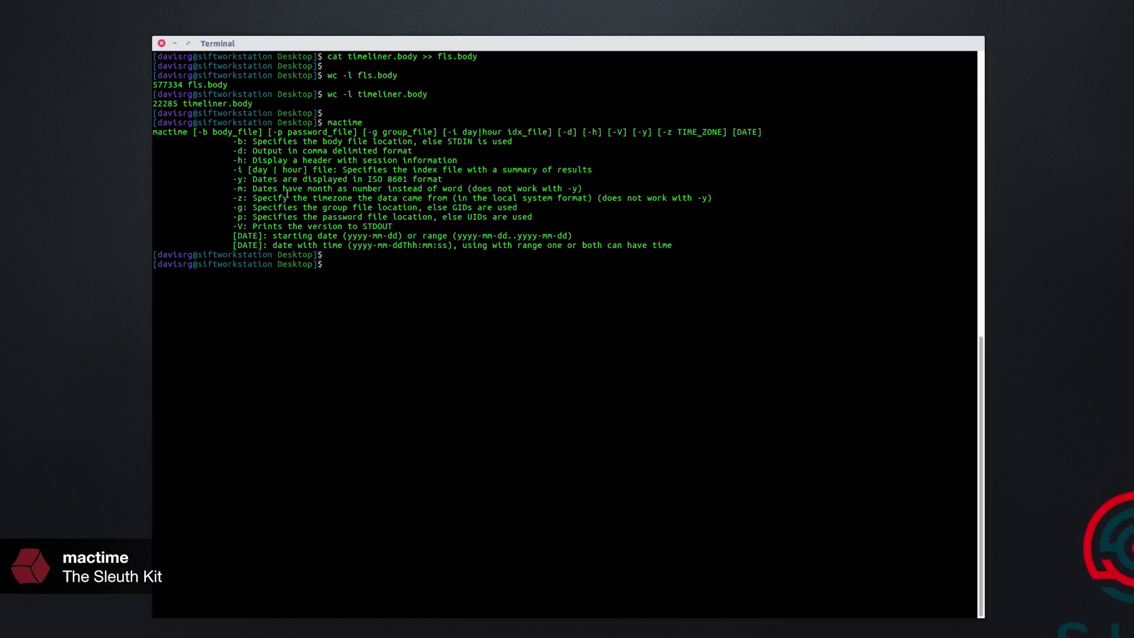
pyautogui.tripleClick(286, 197)
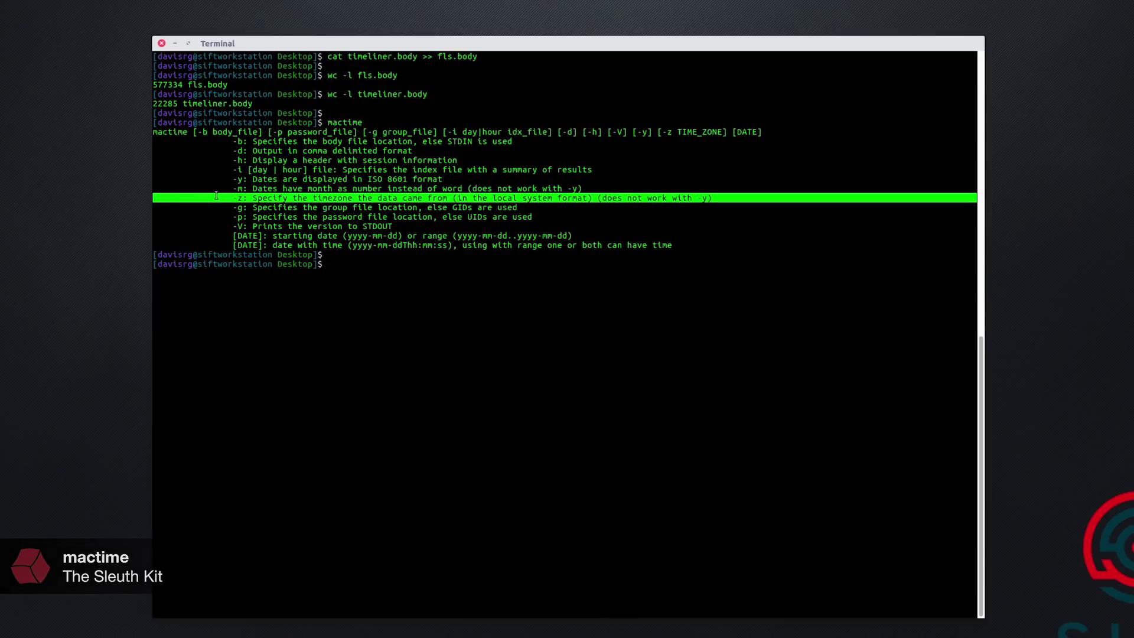
pyautogui.tripleClick(218, 152)
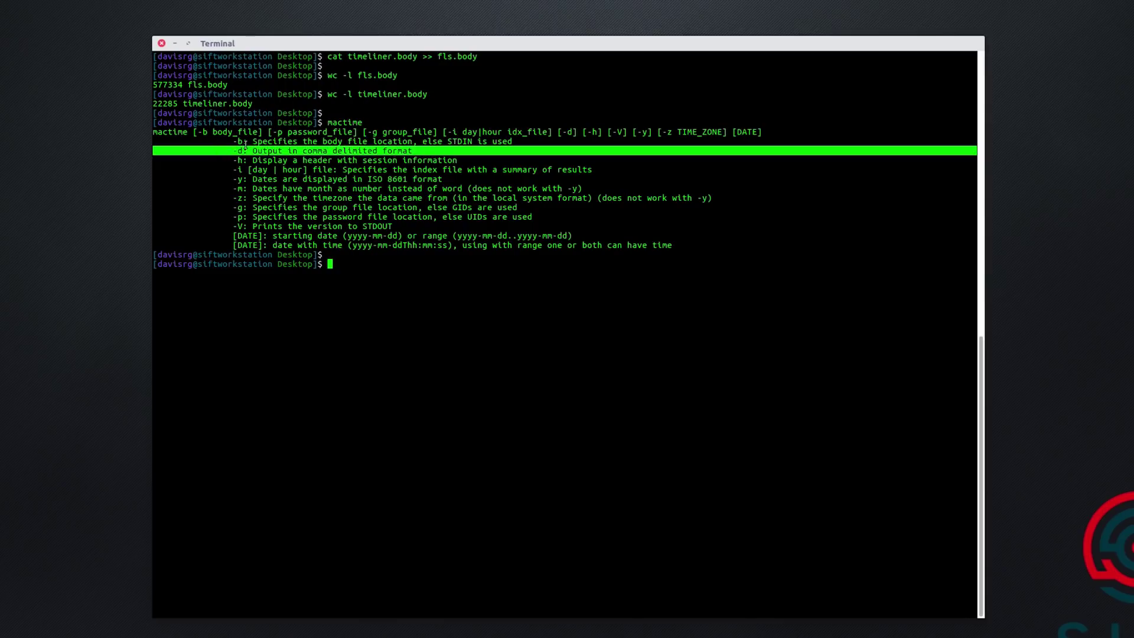
pyautogui.tripleClick(237, 142)
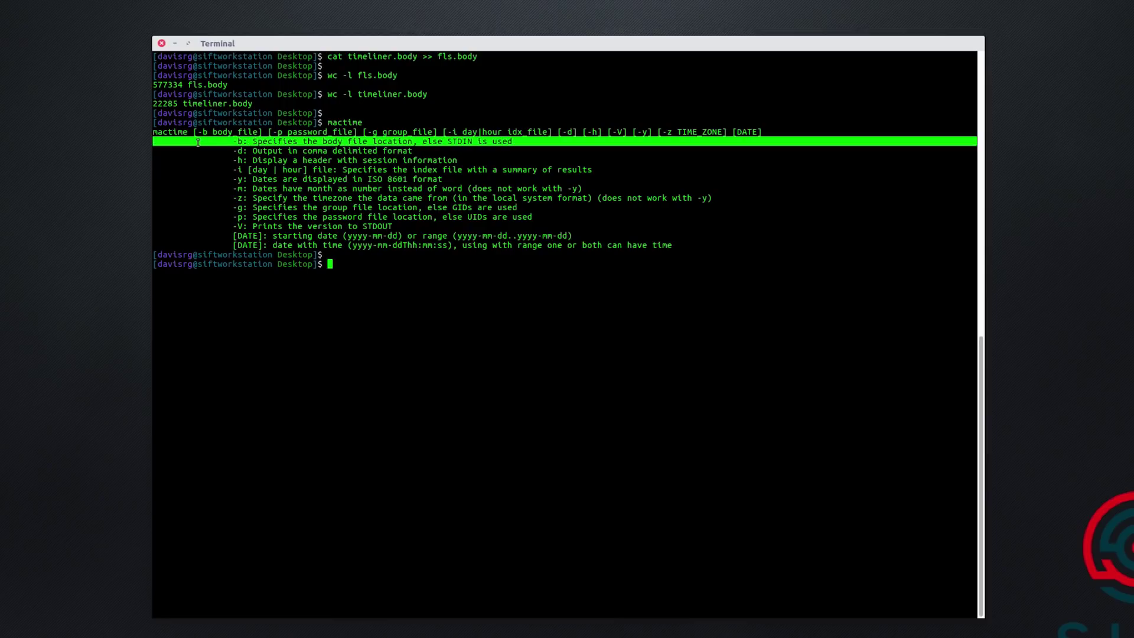
pyautogui.click(441, 439)
# Run mactime on the fls.body file with time zone UTC and comma-delimited output, saving the result as timeline.csv
pyautogui.write('mactime')
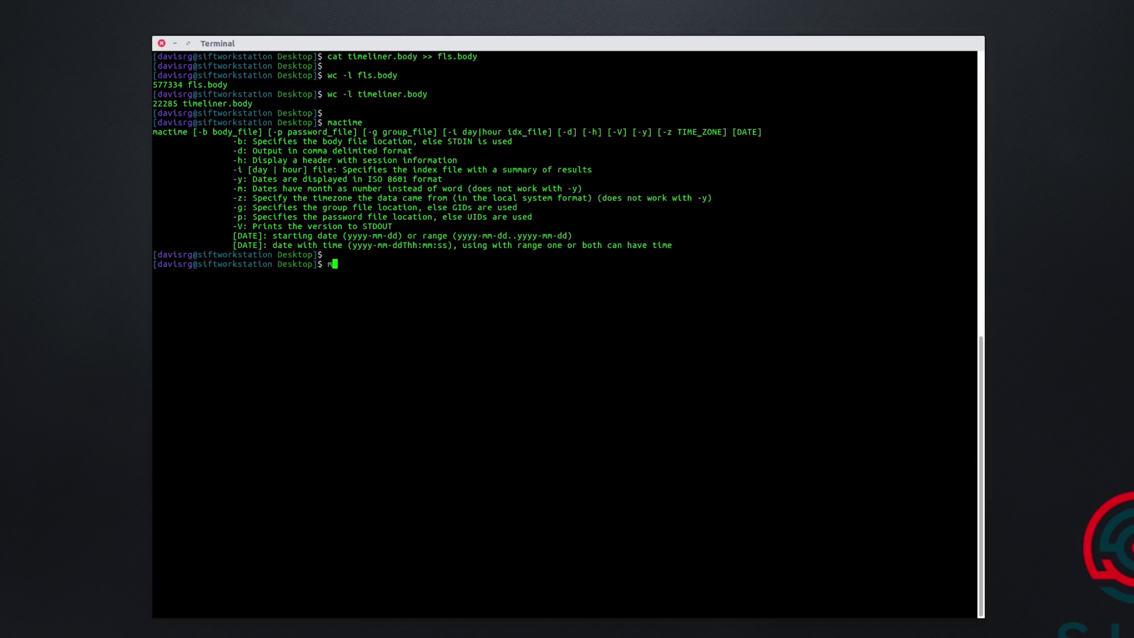
pyautogui.write(' -z UTC -d -b fls.body > timeline.csv')
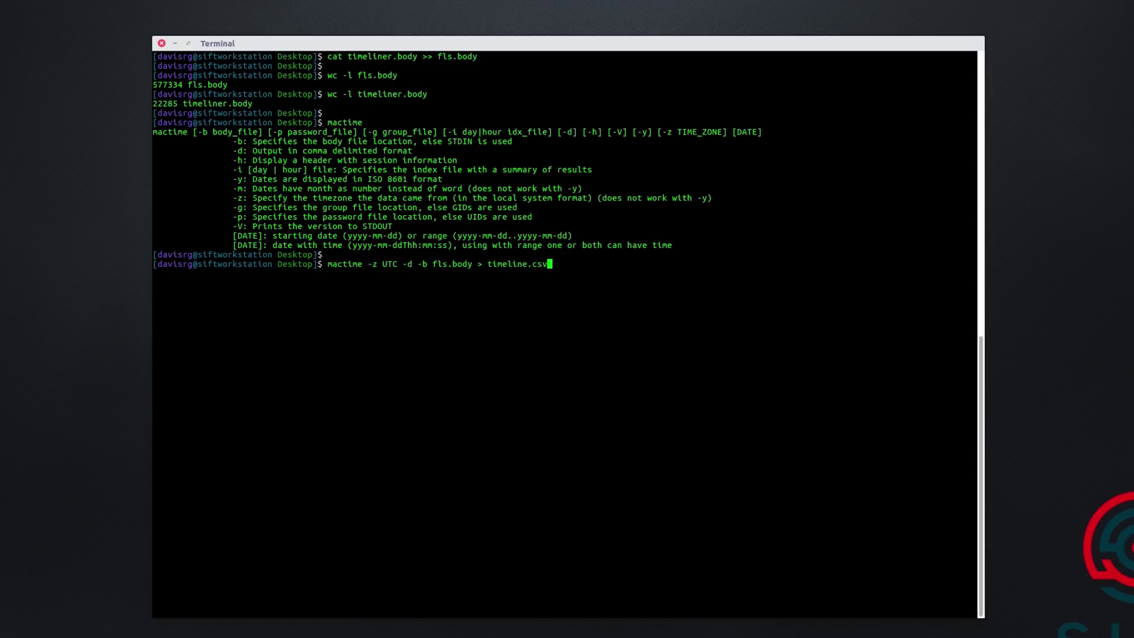
pyautogui.press('Return')
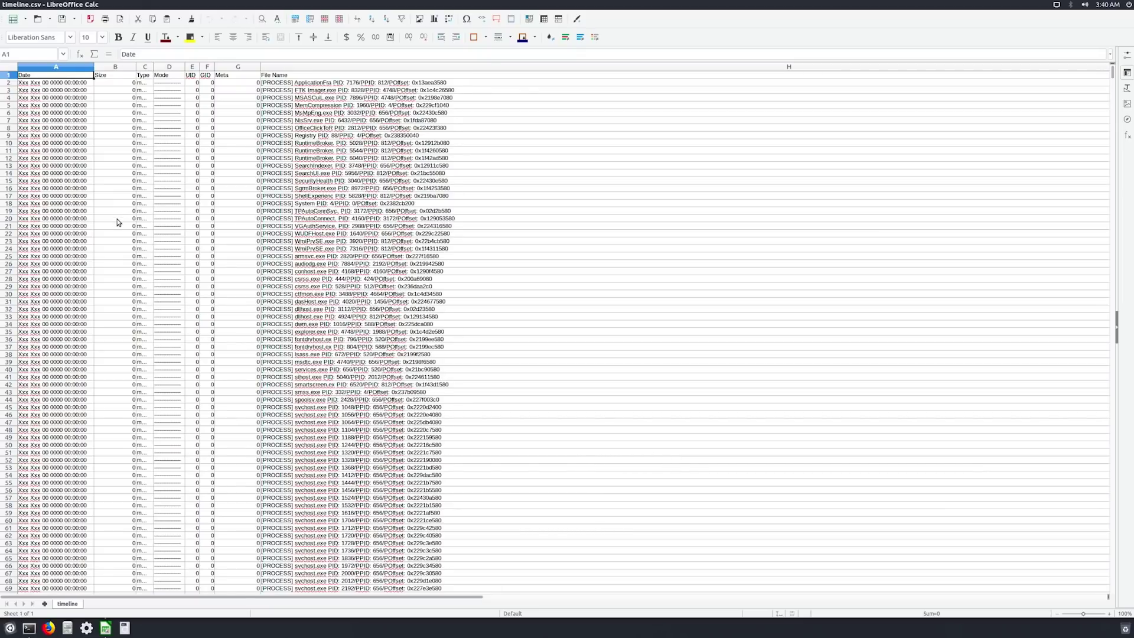
# Page down through the timeline rows to examine the dates, activity types and file names of the memory and file system entries
pyautogui.scroll(-20, 119, 223)
pyautogui.press('pagedown')
pyautogui.press('pagedown')
pyautogui.press('pagedown')
pyautogui.press('pagedown')
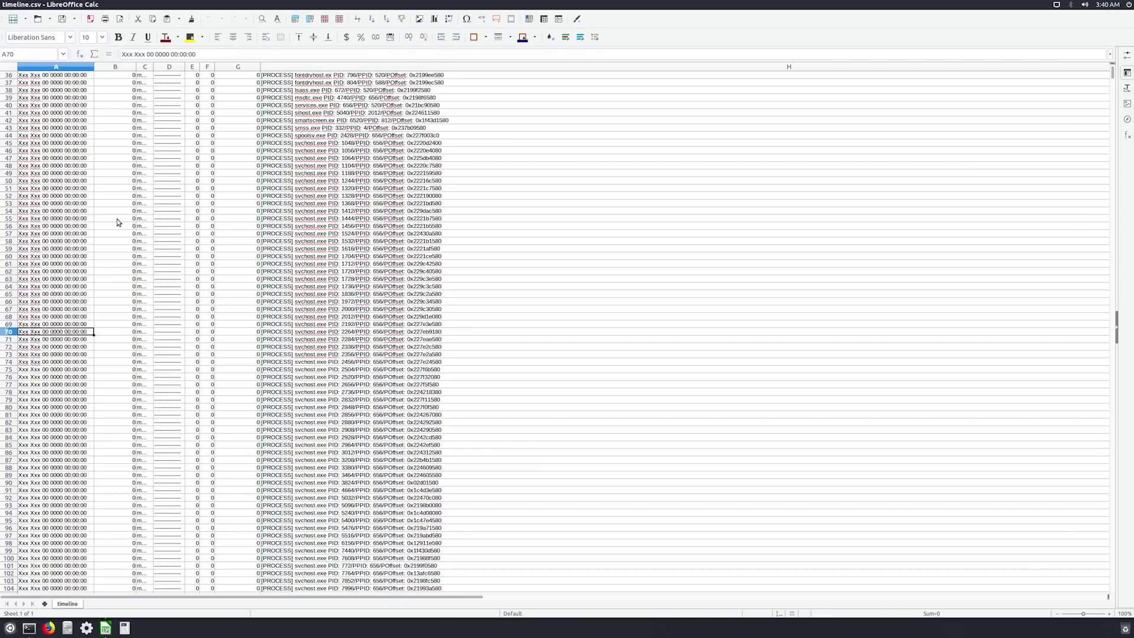
pyautogui.press('pagedown')
pyautogui.press('pagedown')
pyautogui.press('pagedown')
pyautogui.press('pagedown')
pyautogui.press('pagedown')
pyautogui.press('pagedown')
pyautogui.press('pagedown')
pyautogui.press('pagedown')
pyautogui.press('pagedown')
pyautogui.press('pagedown')
pyautogui.press('pagedown')
pyautogui.press('pagedown')
pyautogui.press('pagedown')
pyautogui.press('pagedown')
pyautogui.press('pagedown')
pyautogui.press('pagedown')
pyautogui.press('pagedown')
pyautogui.press('pagedown')
pyautogui.press('pagedown')
pyautogui.press('pagedown')
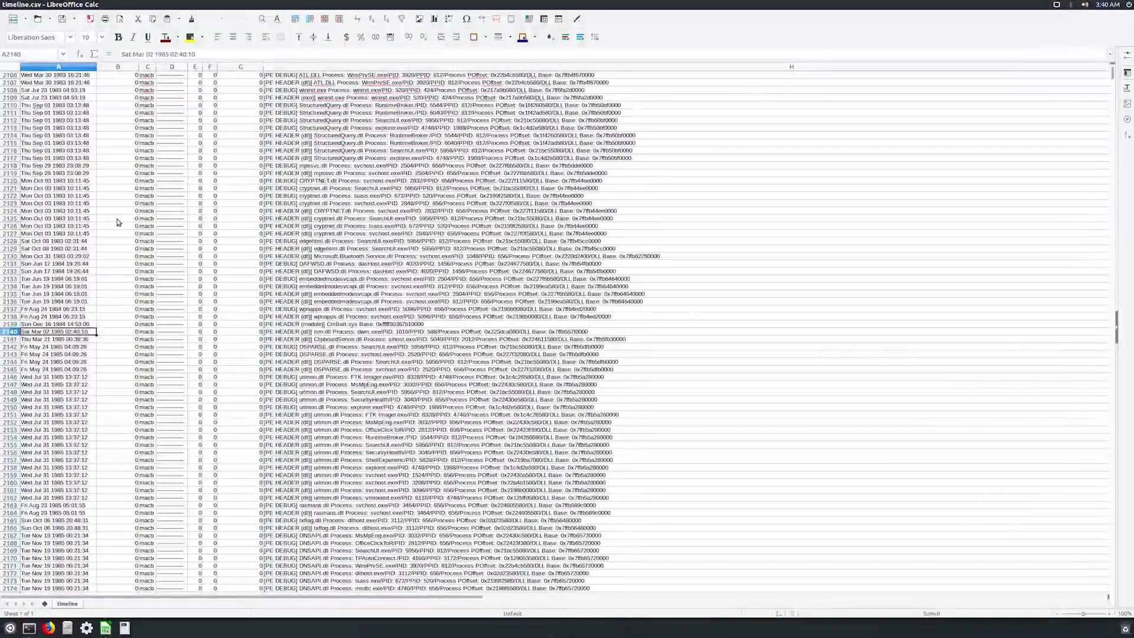
pyautogui.press('pagedown')
pyautogui.press('pagedown')
pyautogui.press('pagedown')
pyautogui.press('pagedown')
pyautogui.press('pagedown')
pyautogui.press('pagedown')
pyautogui.press('pagedown')
pyautogui.press('pagedown')
pyautogui.press('pagedown')
pyautogui.press('pagedown')
pyautogui.press('pagedown')
pyautogui.press('pagedown')
pyautogui.press('pagedown')
pyautogui.press('pagedown')
pyautogui.press('pagedown')
pyautogui.press('pagedown')
pyautogui.press('pagedown')
pyautogui.press('pagedown')
pyautogui.press('pagedown')
pyautogui.press('pagedown')
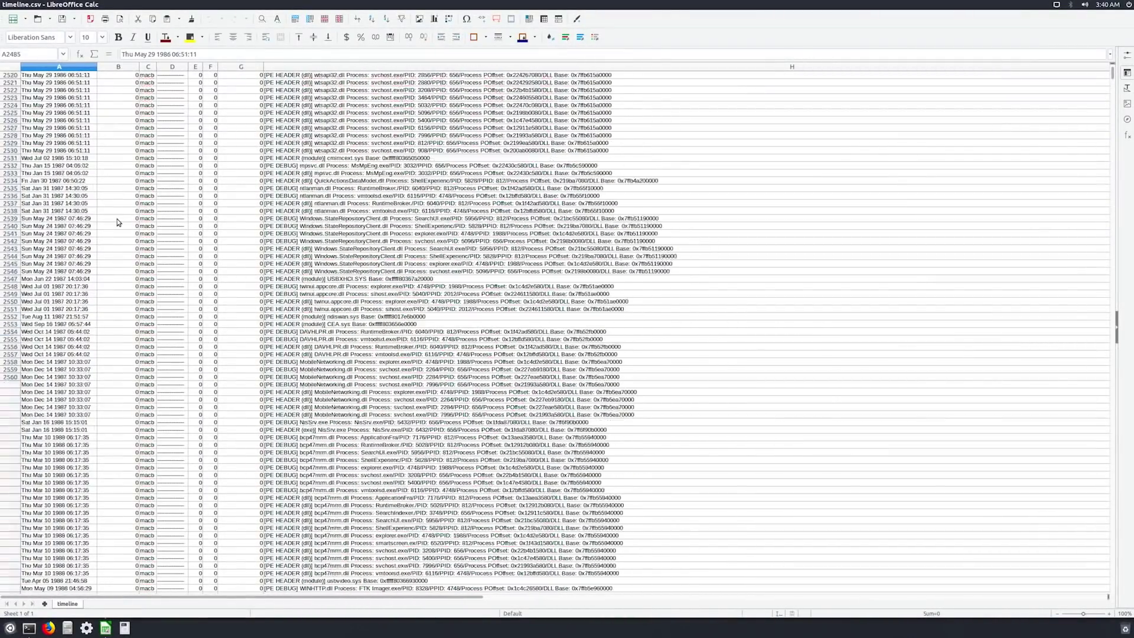
pyautogui.press('pagedown')
pyautogui.press('pagedown')
pyautogui.press('pagedown')
pyautogui.press('pagedown')
pyautogui.press('pagedown')
pyautogui.press('pagedown')
pyautogui.press('pagedown')
pyautogui.press('pagedown')
pyautogui.press('pagedown')
pyautogui.press('pagedown')
pyautogui.press('pagedown')
pyautogui.press('pagedown')
pyautogui.press('pagedown')
pyautogui.press('pagedown')
pyautogui.press('pagedown')
pyautogui.press('pagedown')
pyautogui.press('pagedown')
pyautogui.press('pagedown')
pyautogui.press('pagedown')
pyautogui.press('pagedown')
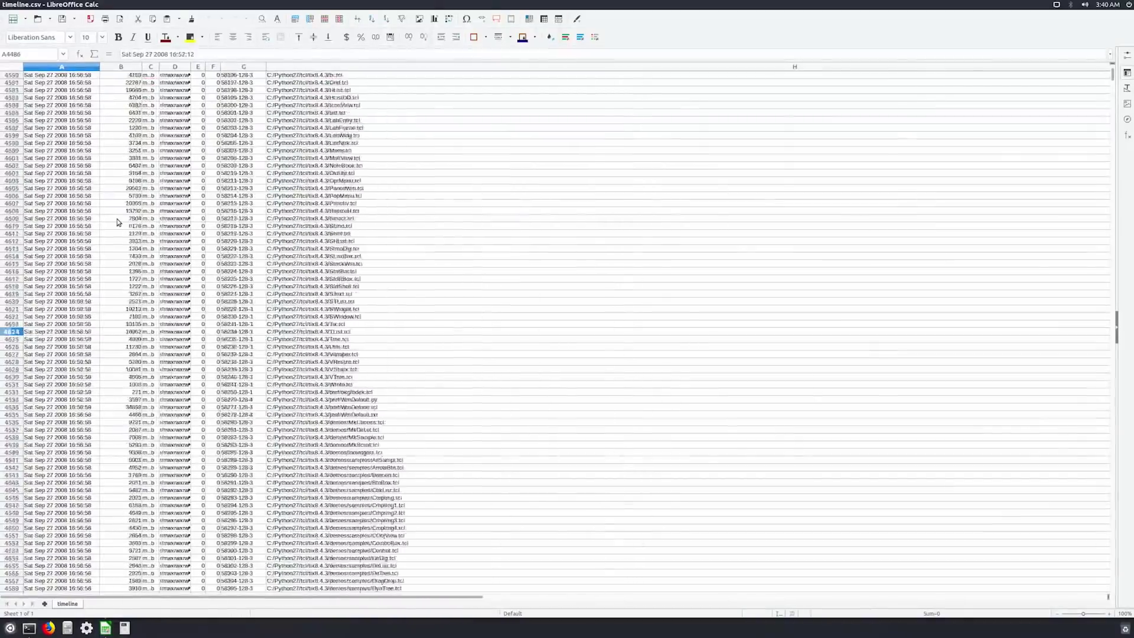
pyautogui.press('pagedown')
pyautogui.press('pagedown')
pyautogui.press('pagedown')
pyautogui.press('pagedown')
pyautogui.press('pagedown')
pyautogui.press('pagedown')
pyautogui.press('pagedown')
pyautogui.press('pagedown')
pyautogui.press('pagedown')
pyautogui.press('pagedown')
pyautogui.press('pagedown')
pyautogui.press('pagedown')
pyautogui.press('pagedown')
pyautogui.press('pagedown')
pyautogui.press('pagedown')
pyautogui.press('pagedown')
pyautogui.press('pagedown')
pyautogui.press('pagedown')
pyautogui.press('pagedown')
pyautogui.press('pagedown')
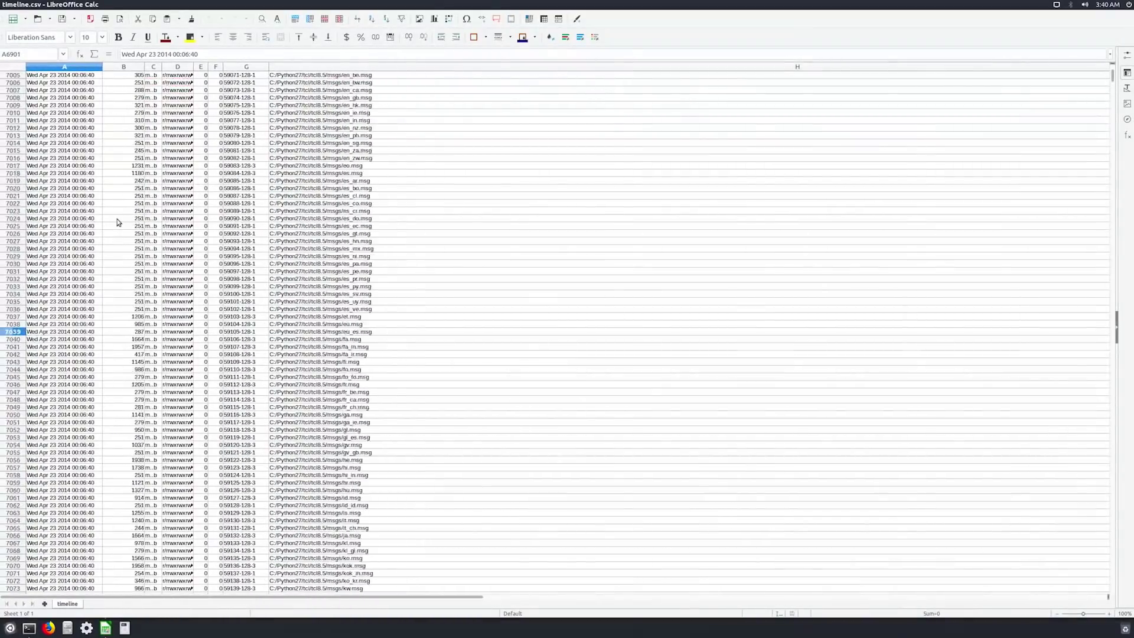
pyautogui.press('pagedown')
pyautogui.press('pagedown')
pyautogui.press('pagedown')
pyautogui.press('pagedown')
pyautogui.press('pagedown')
pyautogui.press('pagedown')
pyautogui.press('pagedown')
pyautogui.press('pagedown')
pyautogui.press('pagedown')
pyautogui.press('pagedown')
pyautogui.press('pagedown')
pyautogui.press('pagedown')
pyautogui.press('pagedown')
pyautogui.press('pagedown')
pyautogui.press('pagedown')
pyautogui.press('pagedown')
pyautogui.press('pagedown')
pyautogui.press('pagedown')
pyautogui.press('pagedown')
pyautogui.press('pagedown')
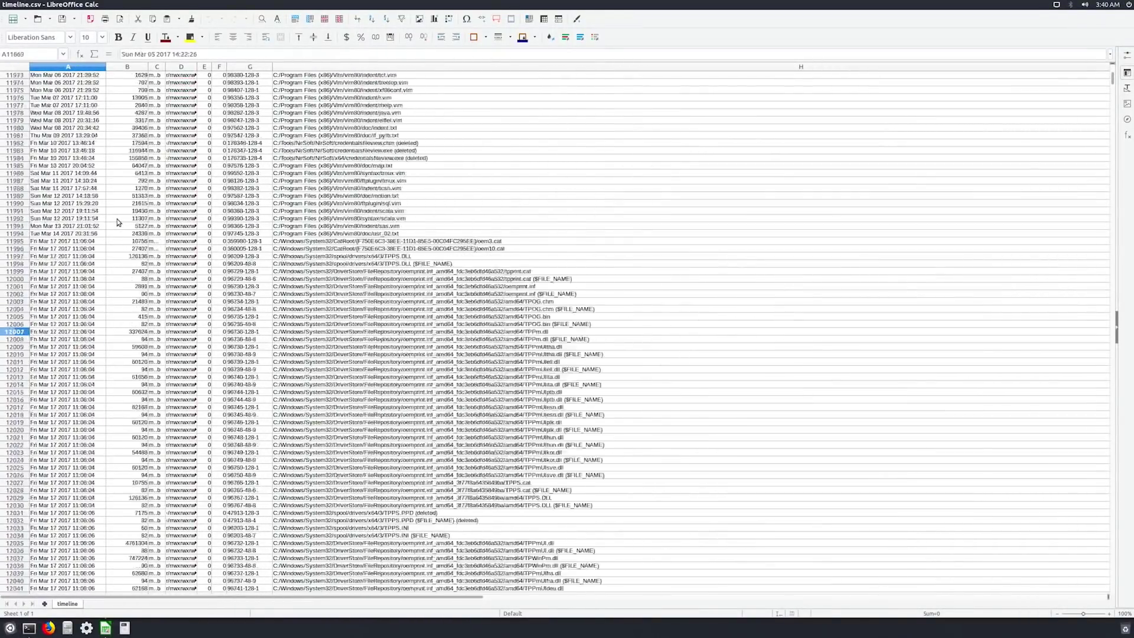
pyautogui.press('pagedown')
pyautogui.press('pagedown')
pyautogui.press('pagedown')
pyautogui.press('pagedown')
pyautogui.press('pagedown')
pyautogui.press('pagedown')
pyautogui.press('pagedown')
pyautogui.press('pagedown')
pyautogui.press('pagedown')
pyautogui.press('pagedown')
pyautogui.press('pagedown')
pyautogui.press('pagedown')
pyautogui.press('pagedown')
pyautogui.press('pagedown')
pyautogui.press('pagedown')
pyautogui.press('pagedown')
pyautogui.press('pagedown')
pyautogui.press('pagedown')
pyautogui.press('pagedown')
pyautogui.press('pagedown')
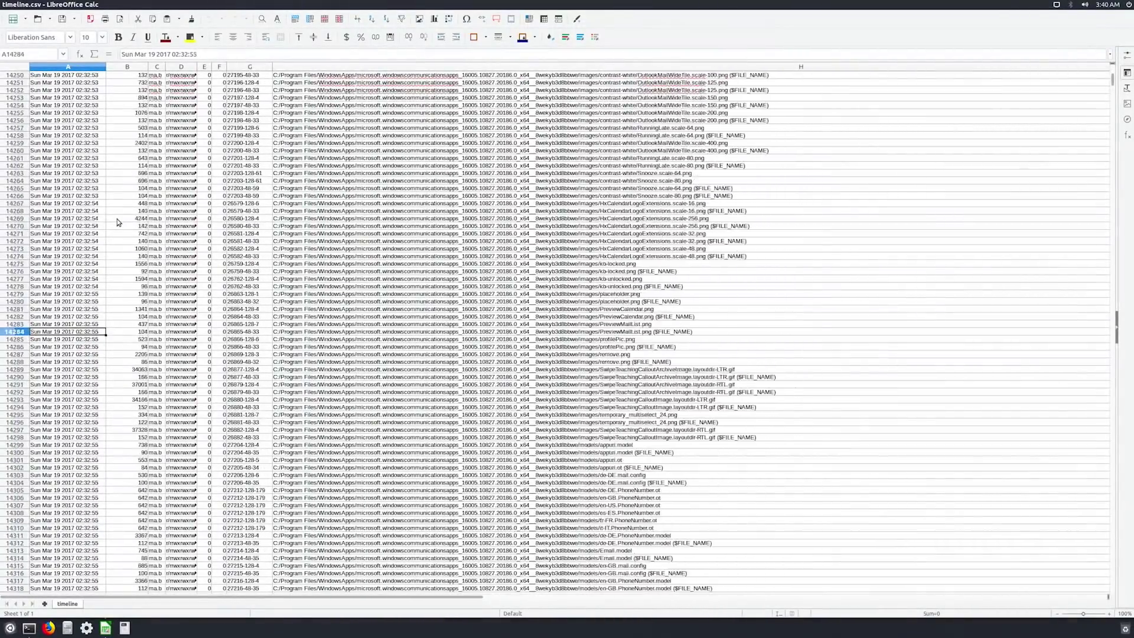
pyautogui.press('pagedown')
pyautogui.press('pagedown')
pyautogui.press('pagedown')
pyautogui.press('pagedown')
pyautogui.press('pagedown')
pyautogui.press('pagedown')
pyautogui.press('pagedown')
pyautogui.press('pagedown')
pyautogui.press('pagedown')
pyautogui.press('pagedown')
pyautogui.press('pagedown')
pyautogui.press('pagedown')
pyautogui.press('pagedown')
pyautogui.press('pagedown')
pyautogui.press('pagedown')
pyautogui.press('pagedown')
pyautogui.press('pagedown')
pyautogui.press('pagedown')
pyautogui.press('pagedown')
pyautogui.press('pagedown')
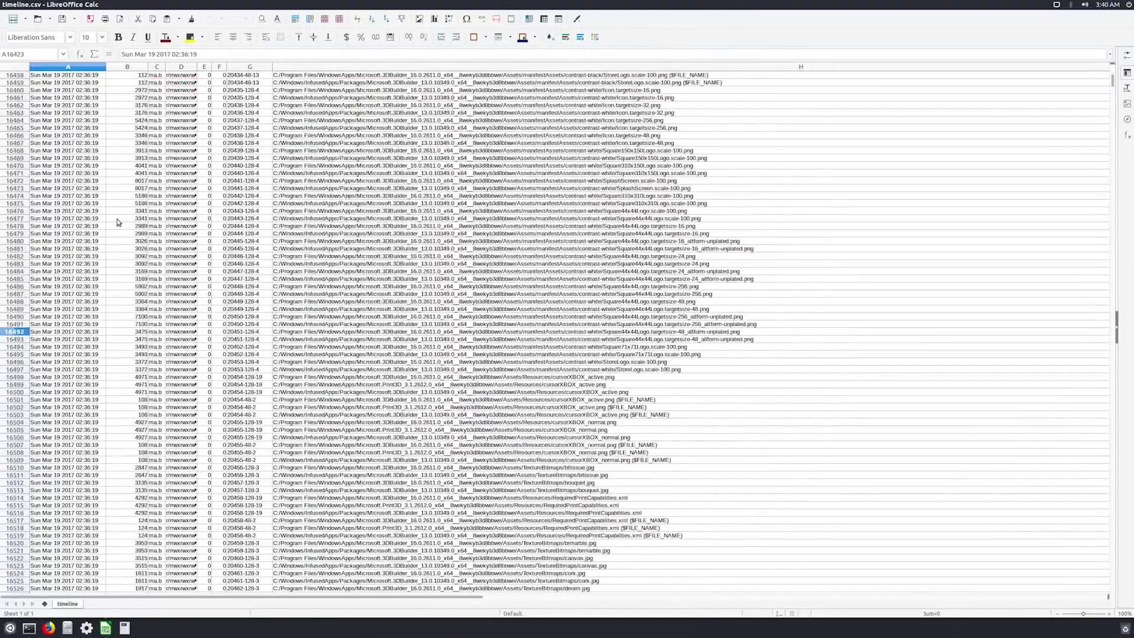
# Continue through the timeline rows from the March 2017 entries into September 2017 to examine their timestamps and file paths
pyautogui.press('pagedown')
pyautogui.press('pagedown')
pyautogui.press('pagedown')
pyautogui.press('pagedown')
pyautogui.press('pagedown')
pyautogui.press('pagedown')
pyautogui.press('pagedown')
pyautogui.press('pagedown')
pyautogui.press('pagedown')
pyautogui.press('pagedown')
pyautogui.press('pagedown')
pyautogui.press('pagedown')
pyautogui.press('pagedown')
pyautogui.press('pagedown')
pyautogui.press('pagedown')
pyautogui.press('pagedown')
pyautogui.press('pagedown')
pyautogui.press('pagedown')
pyautogui.press('pagedown')
pyautogui.press('pagedown')
pyautogui.press('pagedown')
pyautogui.press('pagedown')
pyautogui.press('pagedown')
pyautogui.press('pagedown')
pyautogui.press('pagedown')
pyautogui.press('pagedown')
pyautogui.press('pagedown')
pyautogui.press('pagedown')
pyautogui.press('pagedown')
pyautogui.press('pagedown')
pyautogui.press('pagedown')
pyautogui.press('pagedown')
pyautogui.press('pagedown')
pyautogui.press('pagedown')
pyautogui.press('pagedown')
pyautogui.press('pagedown')
pyautogui.press('pagedown')
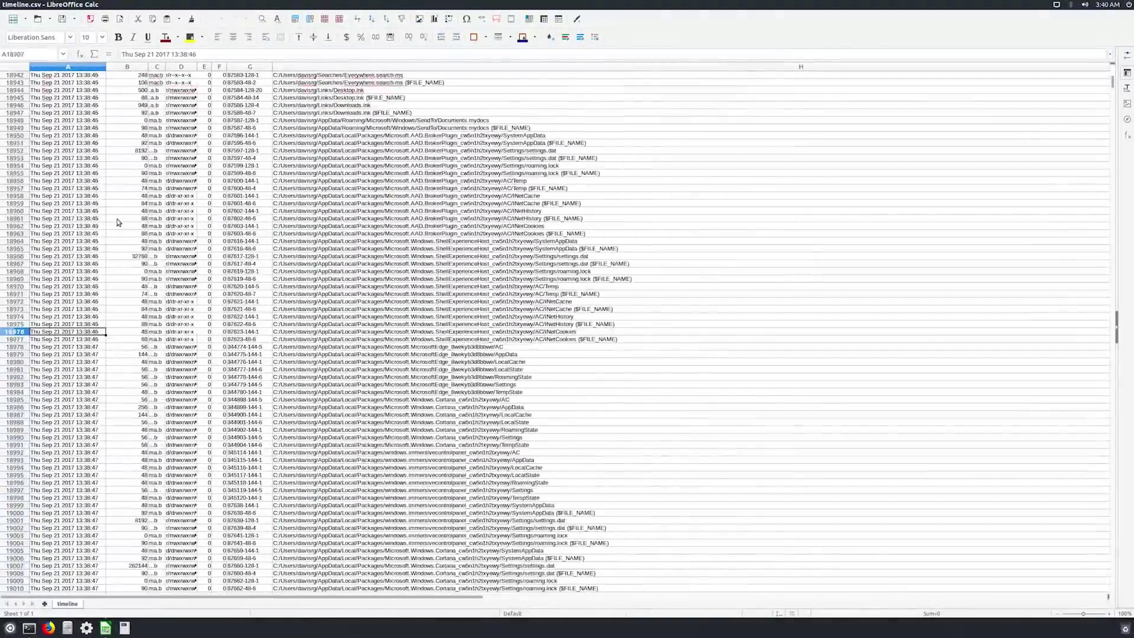
pyautogui.press('pagedown')
pyautogui.press('pagedown')
pyautogui.press('pagedown')
pyautogui.press('pagedown')
pyautogui.press('pagedown')
pyautogui.press('pagedown')
pyautogui.press('pagedown')
pyautogui.press('pagedown')
pyautogui.press('pagedown')
pyautogui.press('pagedown')
pyautogui.press('pagedown')
pyautogui.press('pagedown')
pyautogui.press('pagedown')
pyautogui.press('pagedown')
pyautogui.press('pagedown')
pyautogui.press('pagedown')
pyautogui.press('pagedown')
pyautogui.press('pagedown')
pyautogui.press('pagedown')
pyautogui.press('pagedown')
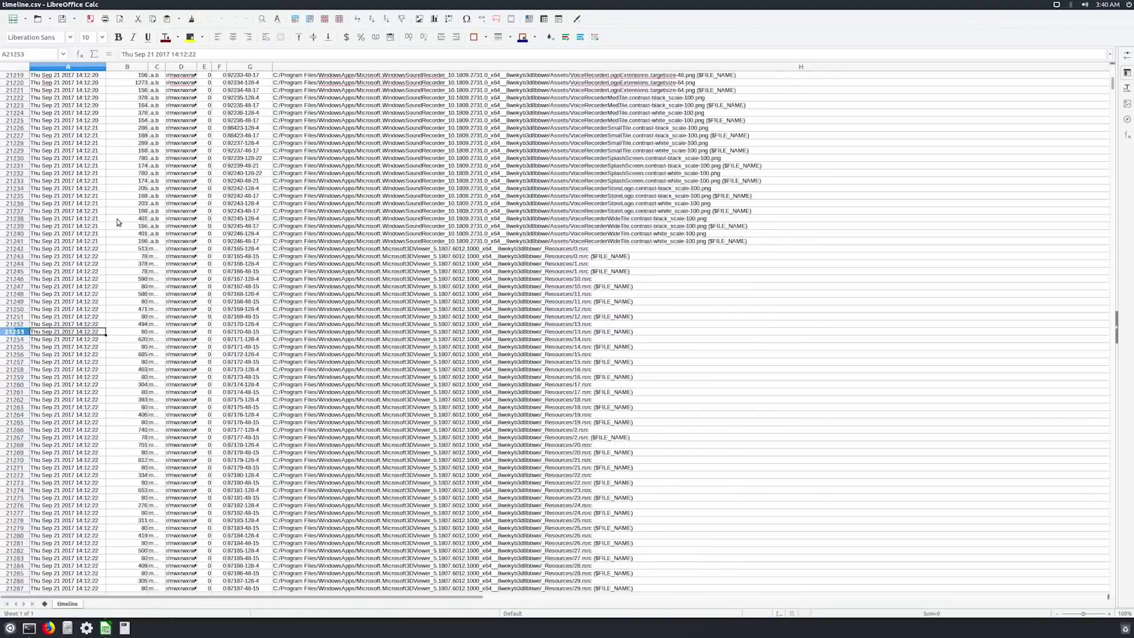
pyautogui.press('pagedown')
pyautogui.press('pagedown')
pyautogui.press('pagedown')
pyautogui.press('pagedown')
pyautogui.press('pagedown')
pyautogui.press('pagedown')
pyautogui.press('pagedown')
pyautogui.press('pagedown')
pyautogui.press('pagedown')
pyautogui.press('pagedown')
pyautogui.press('pagedown')
pyautogui.press('pagedown')
pyautogui.press('pagedown')
pyautogui.press('pagedown')
pyautogui.press('pagedown')
pyautogui.press('pagedown')
pyautogui.press('pagedown')
pyautogui.press('pagedown')
pyautogui.press('pagedown')
pyautogui.press('pagedown')
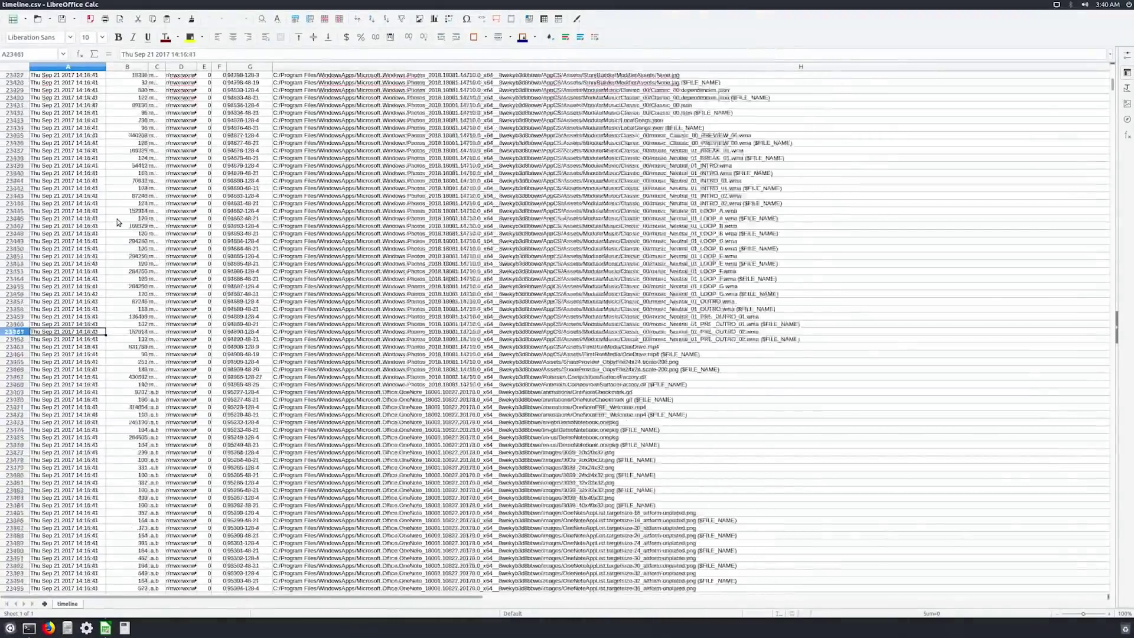
pyautogui.press('pagedown')
pyautogui.press('pagedown')
pyautogui.press('pagedown')
pyautogui.press('pagedown')
pyautogui.press('pagedown')
pyautogui.press('pagedown')
pyautogui.press('pagedown')
pyautogui.press('pagedown')
pyautogui.press('pagedown')
pyautogui.press('pagedown')
pyautogui.press('pagedown')
pyautogui.press('pagedown')
pyautogui.press('pagedown')
pyautogui.press('pagedown')
pyautogui.press('pagedown')
pyautogui.press('pagedown')
pyautogui.press('pagedown')
pyautogui.press('pagedown')
pyautogui.press('pagedown')
pyautogui.press('pagedown')
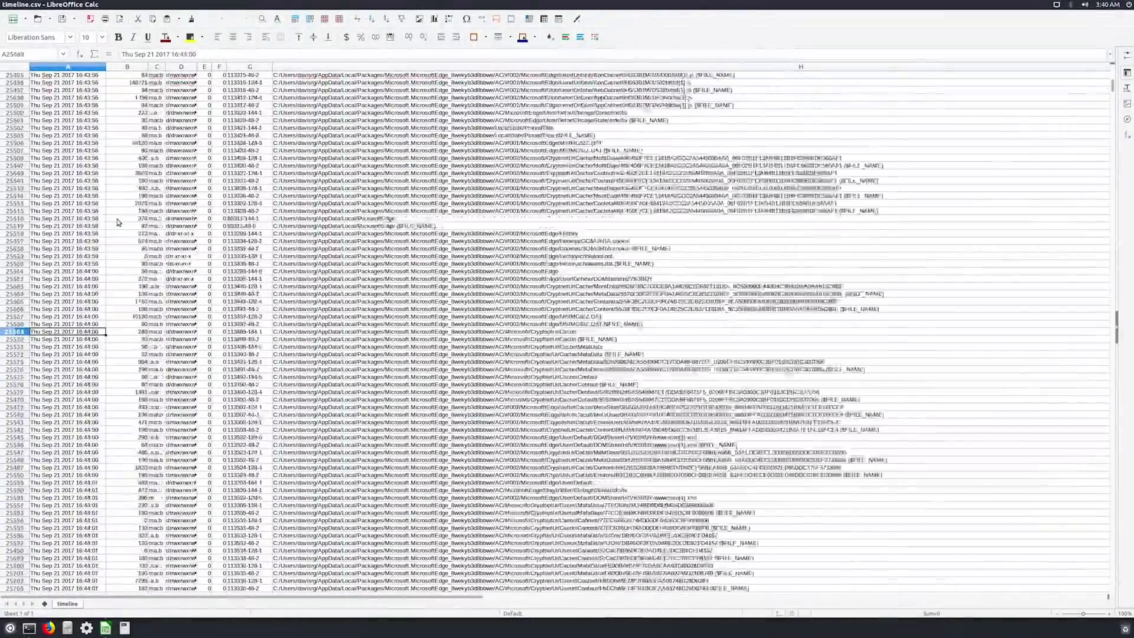
pyautogui.press('pagedown')
pyautogui.press('pagedown')
pyautogui.press('pagedown')
pyautogui.press('pagedown')
pyautogui.press('pagedown')
pyautogui.press('pagedown')
pyautogui.press('pagedown')
pyautogui.press('pagedown')
pyautogui.press('pagedown')
pyautogui.press('pagedown')
pyautogui.press('pagedown')
pyautogui.press('pagedown')
pyautogui.press('pagedown')
pyautogui.press('pagedown')
pyautogui.press('pagedown')
pyautogui.press('pagedown')
pyautogui.press('pagedown')
pyautogui.press('pagedown')
pyautogui.press('pagedown')
pyautogui.press('pagedown')
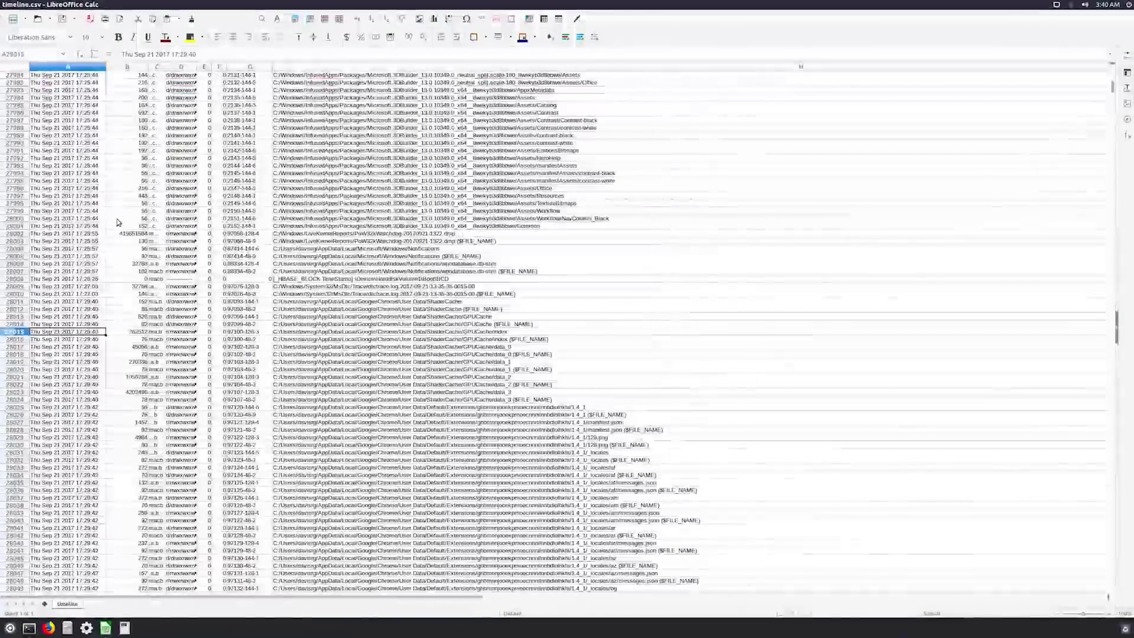
pyautogui.press('pagedown')
pyautogui.press('pagedown')
pyautogui.press('pagedown')
pyautogui.press('pagedown')
pyautogui.press('pagedown')
pyautogui.press('pagedown')
pyautogui.press('pagedown')
pyautogui.press('pagedown')
pyautogui.press('pagedown')
pyautogui.press('pagedown')
pyautogui.press('pagedown')
pyautogui.press('pagedown')
pyautogui.press('pagedown')
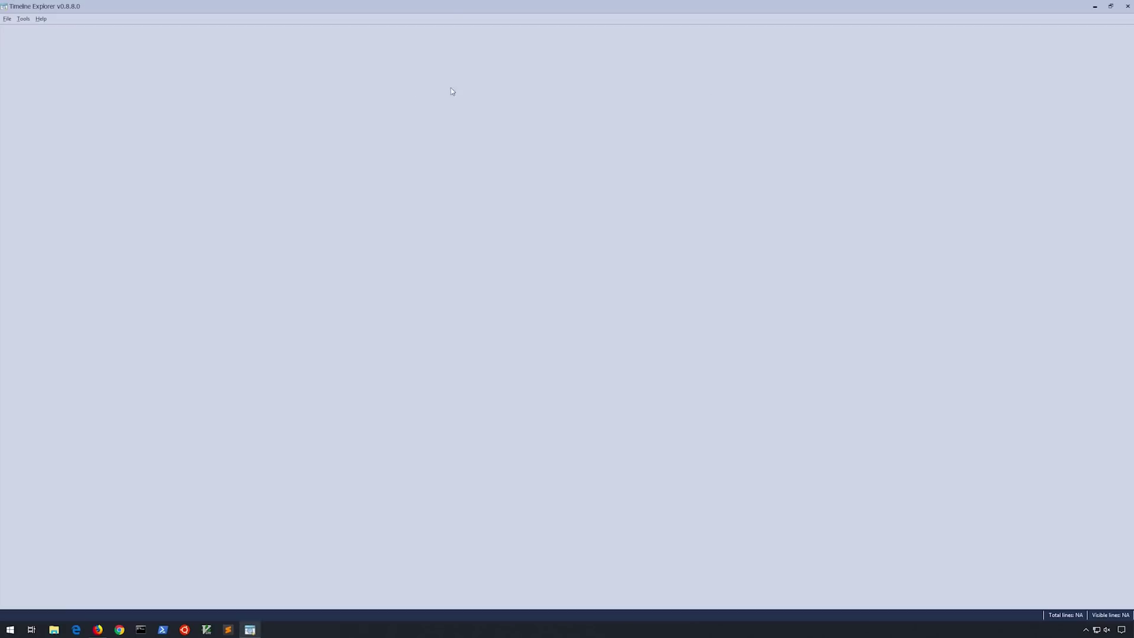
# In Timeline Explorer, view the legend of row colors by artifact category, then close it
pyautogui.click(41, 18)
pyautogui.click(52, 41)
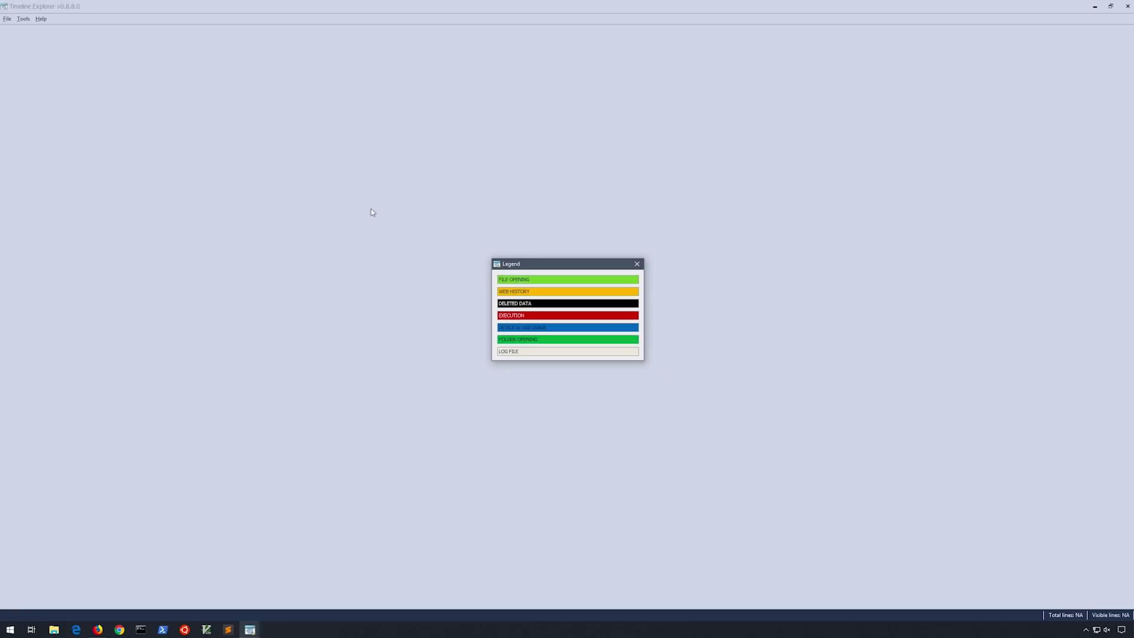
pyautogui.click(636, 263)
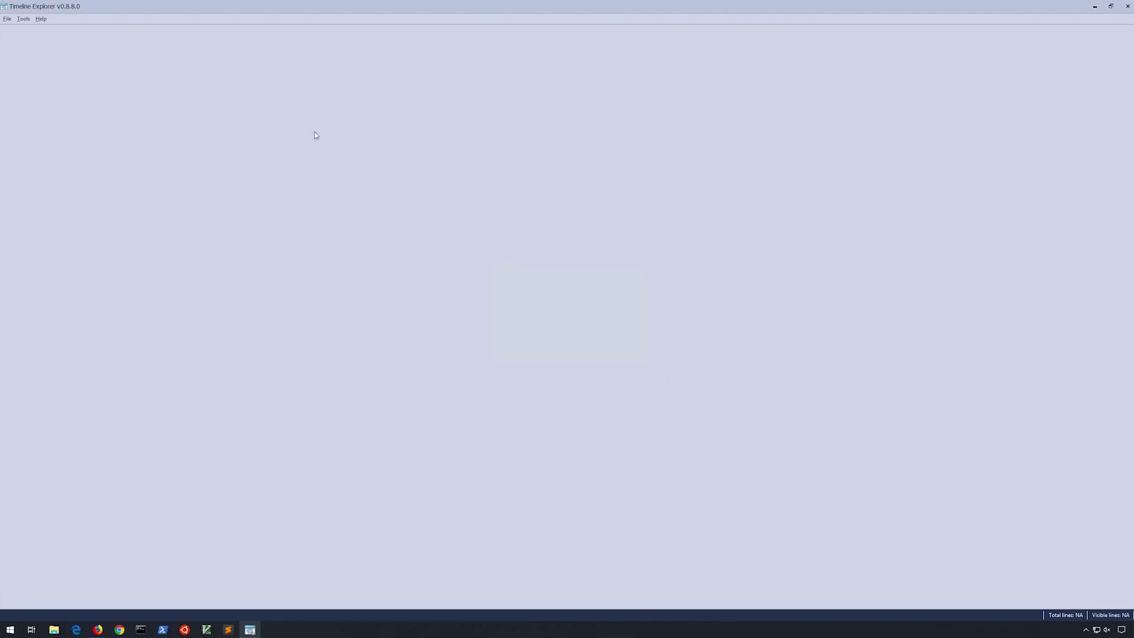
# Read Timeline Explorer's quick help on supported formats, shortcuts, power filter and wildcards, then close it
pyautogui.click(40, 18)
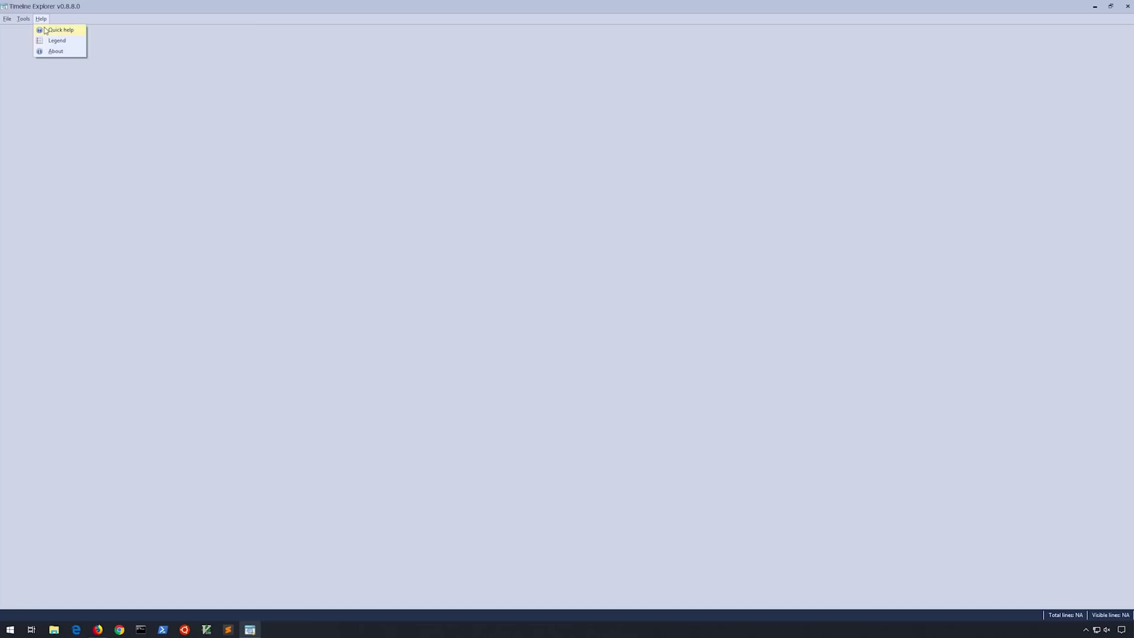
pyautogui.click(52, 28)
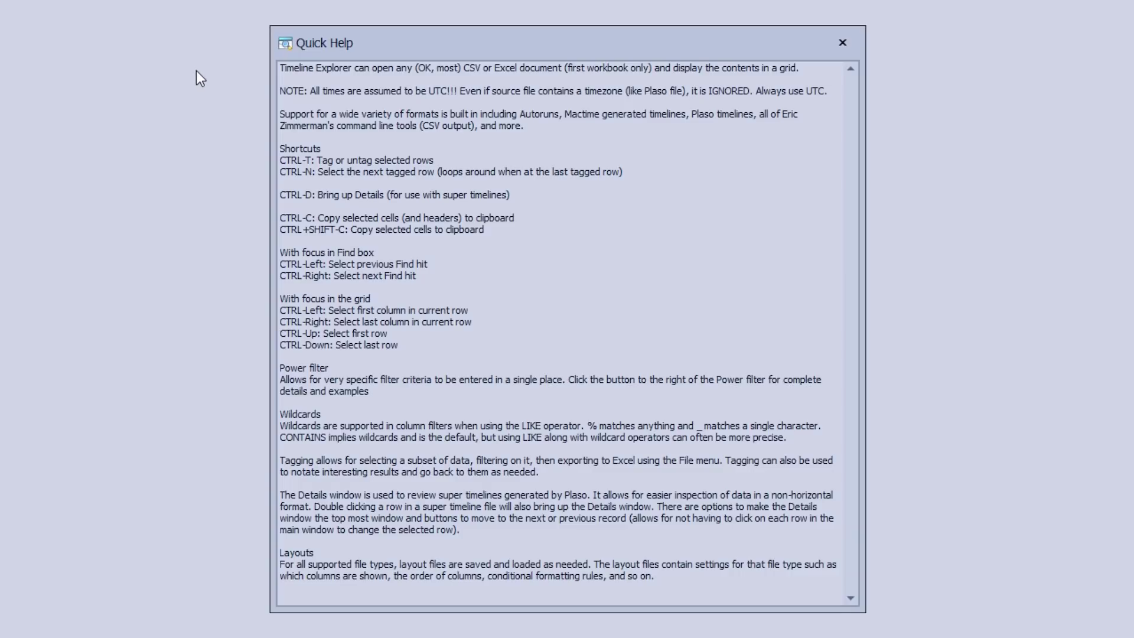
pyautogui.click(852, 48)
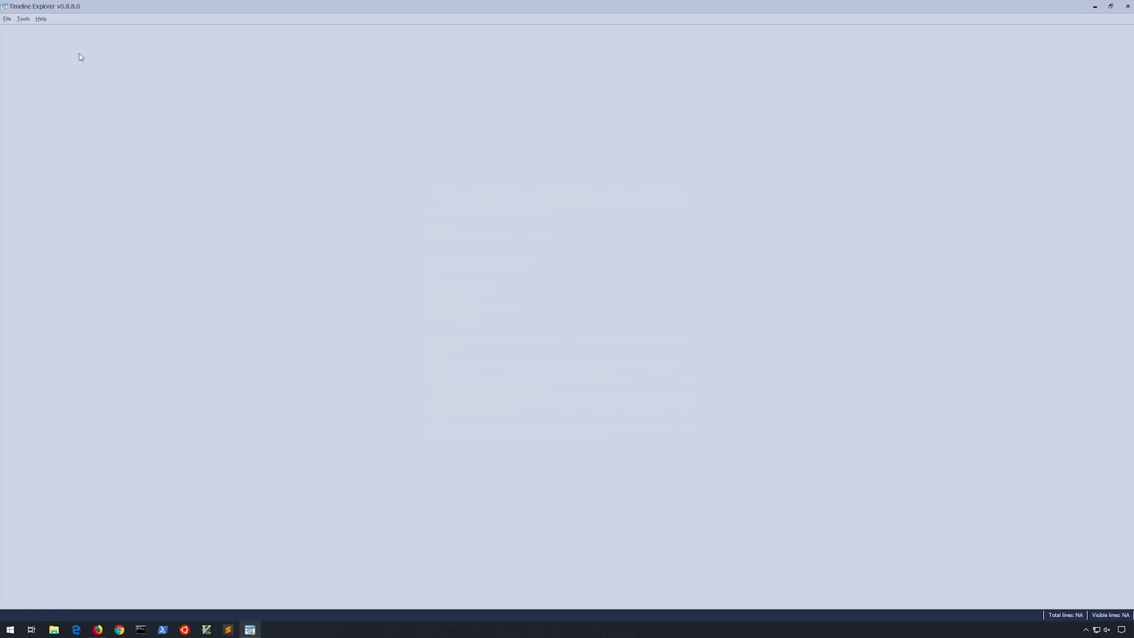
# Load timeline.csv into Timeline Explorer and show the color legend alongside the grid
pyautogui.click(8, 19)
pyautogui.click(15, 29)
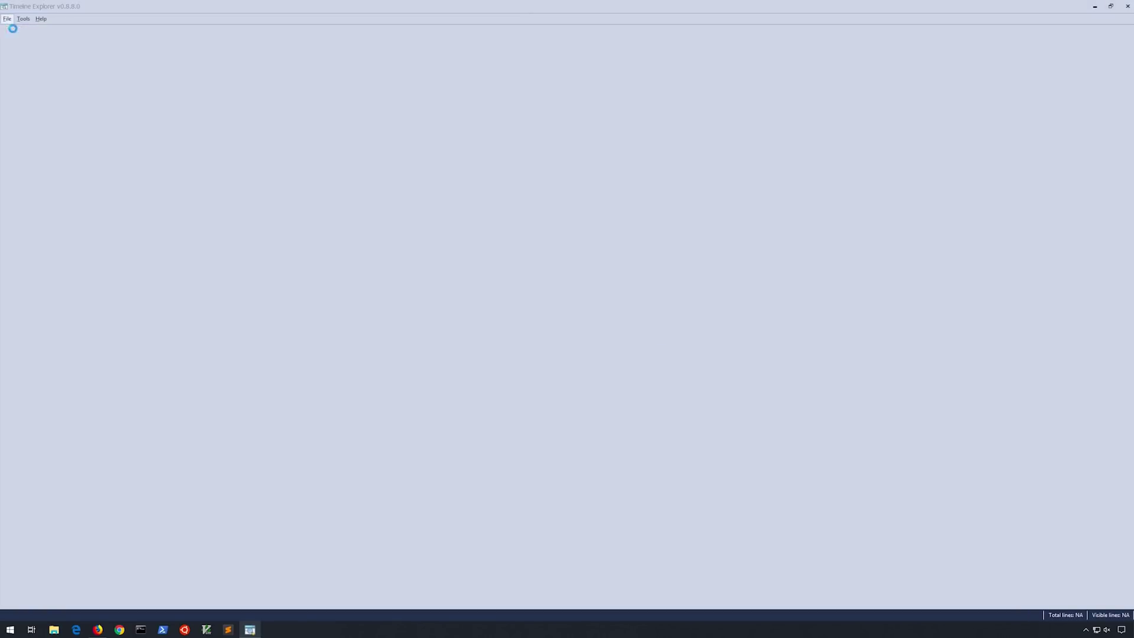
pyautogui.doubleClick(252, 196)
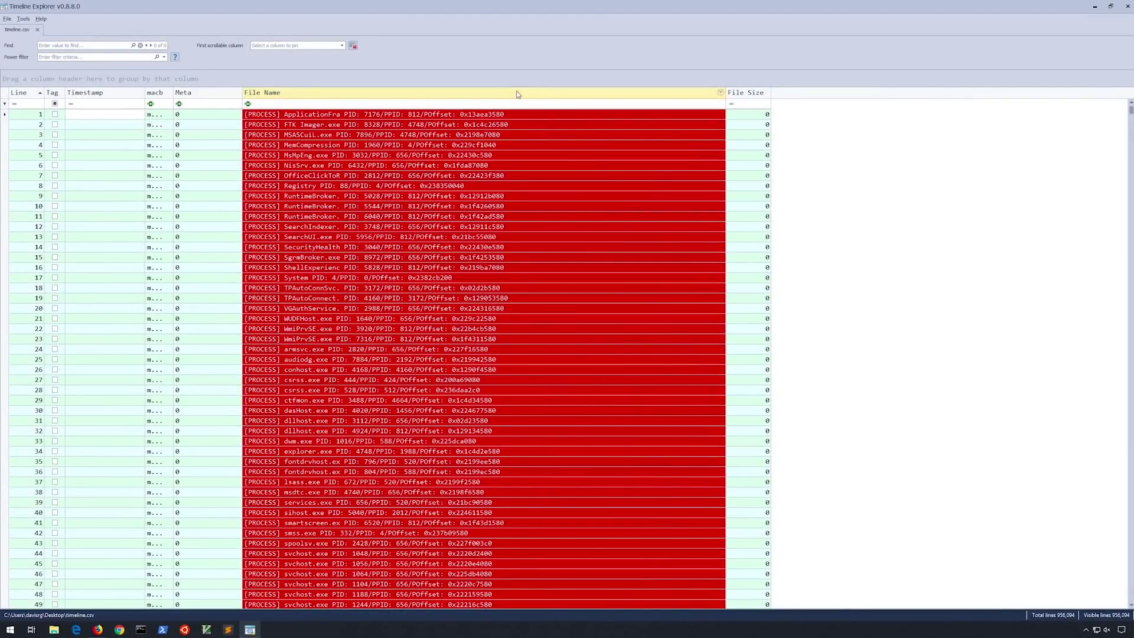
pyautogui.hotkey('ctrl', 'l')
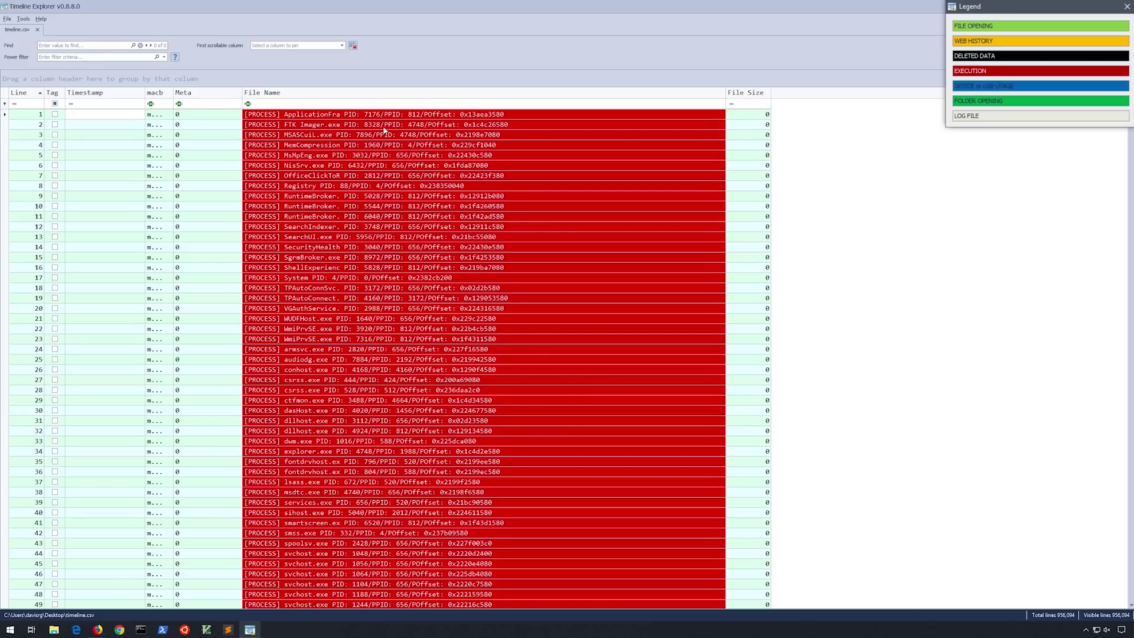
# Look through the process and thread entries at the start of the timeline and return to the first line
pyautogui.scroll(-20, 378, 155)
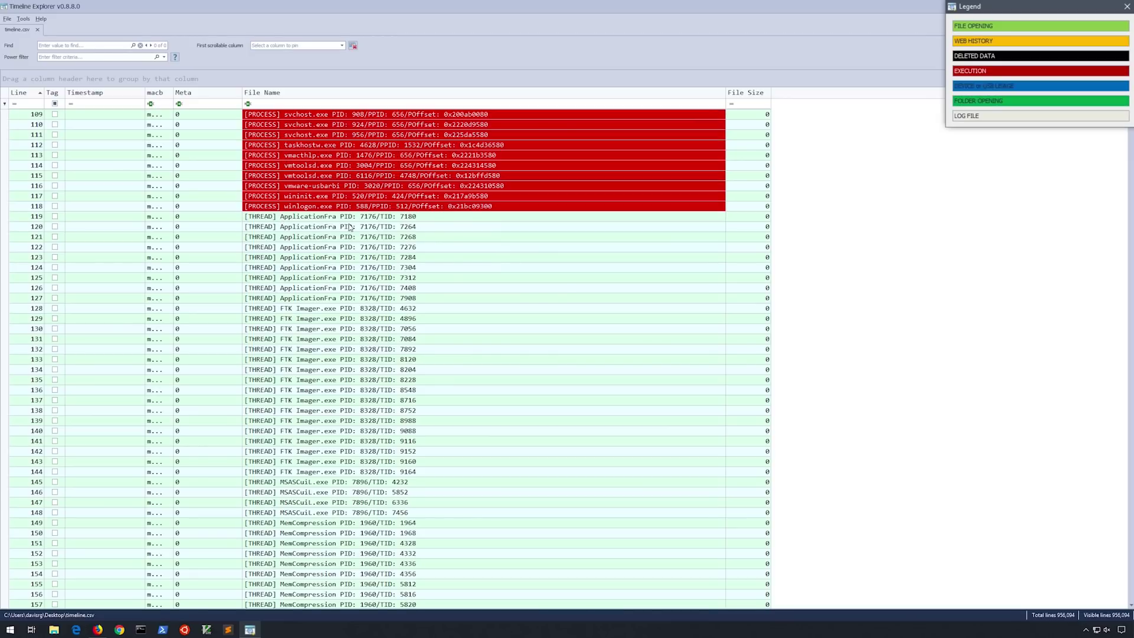
pyautogui.scroll(-14, 399, 222)
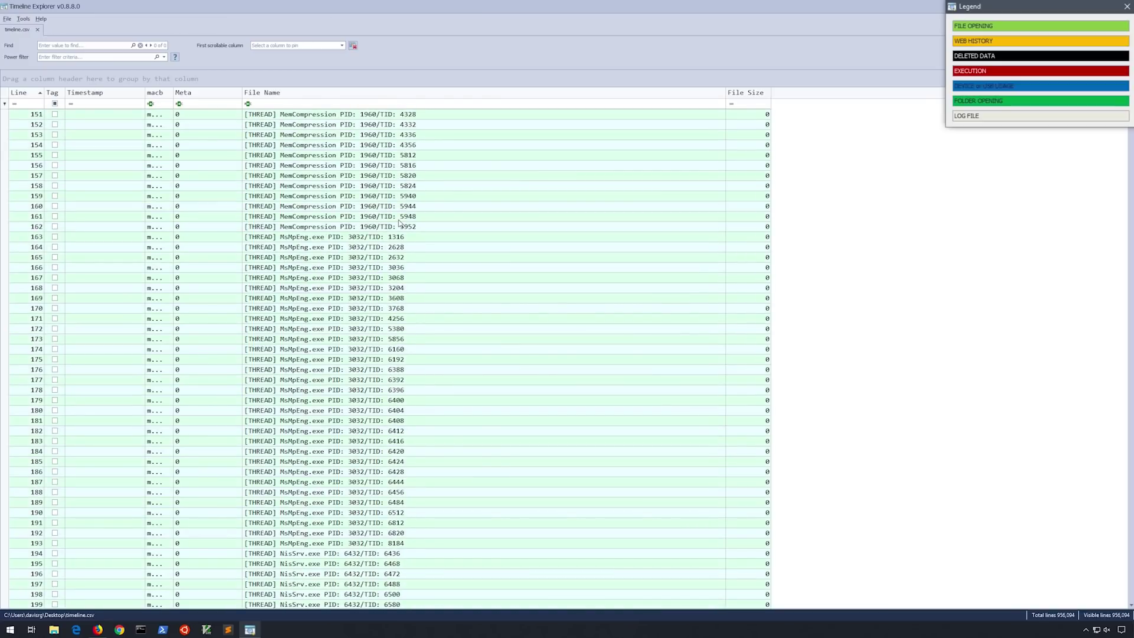
pyautogui.scroll(20, 400, 222)
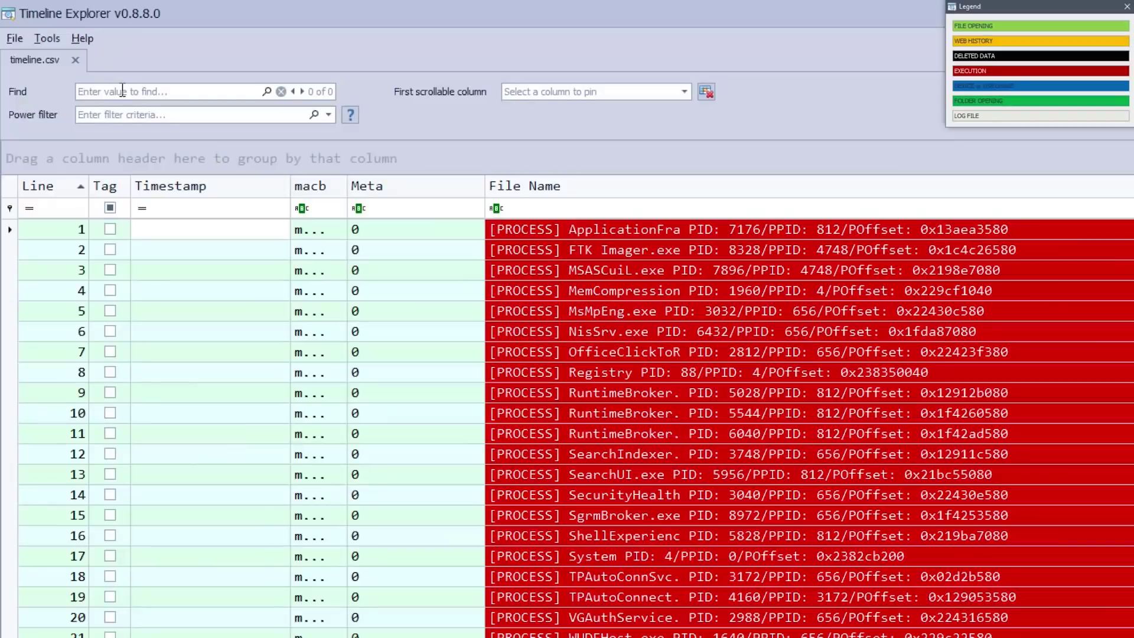
# Find svchost.exe in the timeline
pyautogui.click(122, 89)
pyautogui.write('svchost.exe')
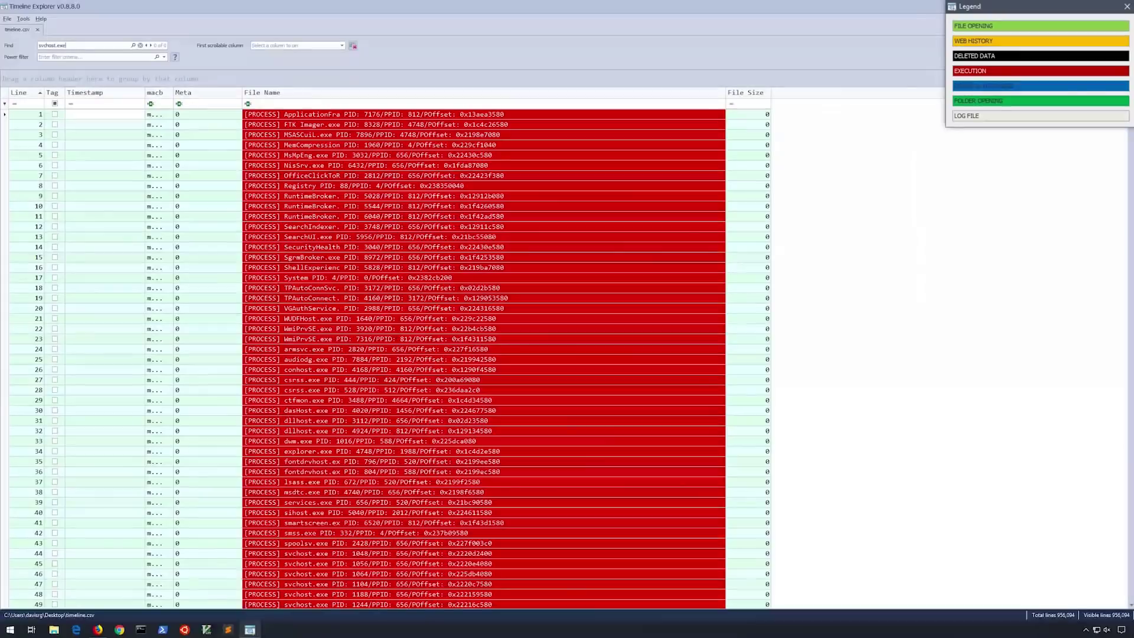
pyautogui.press('Return')
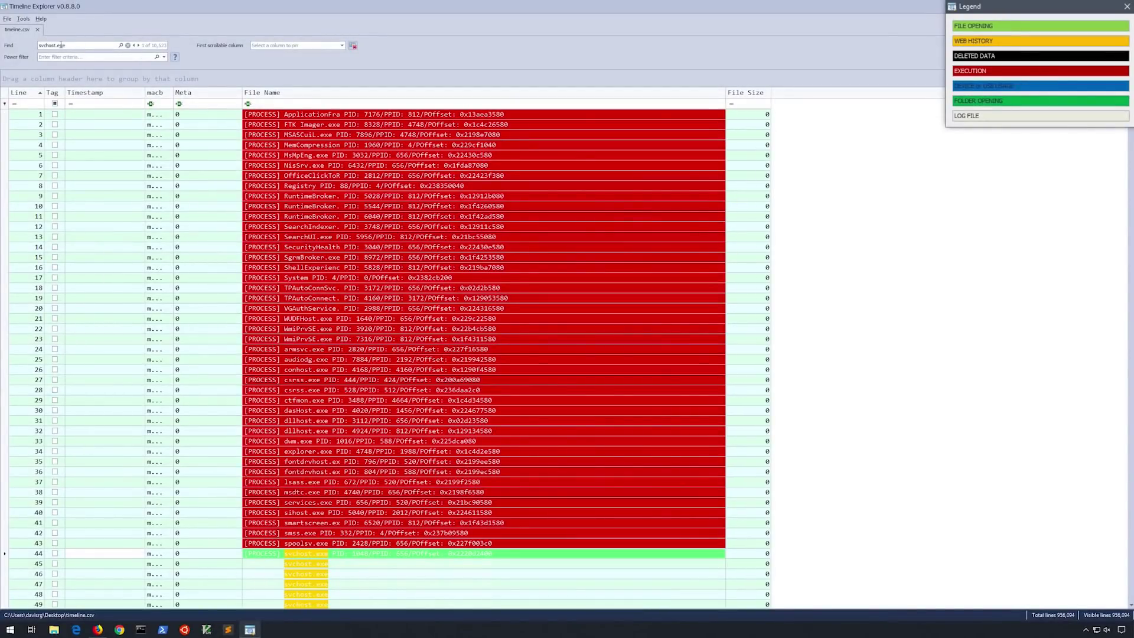
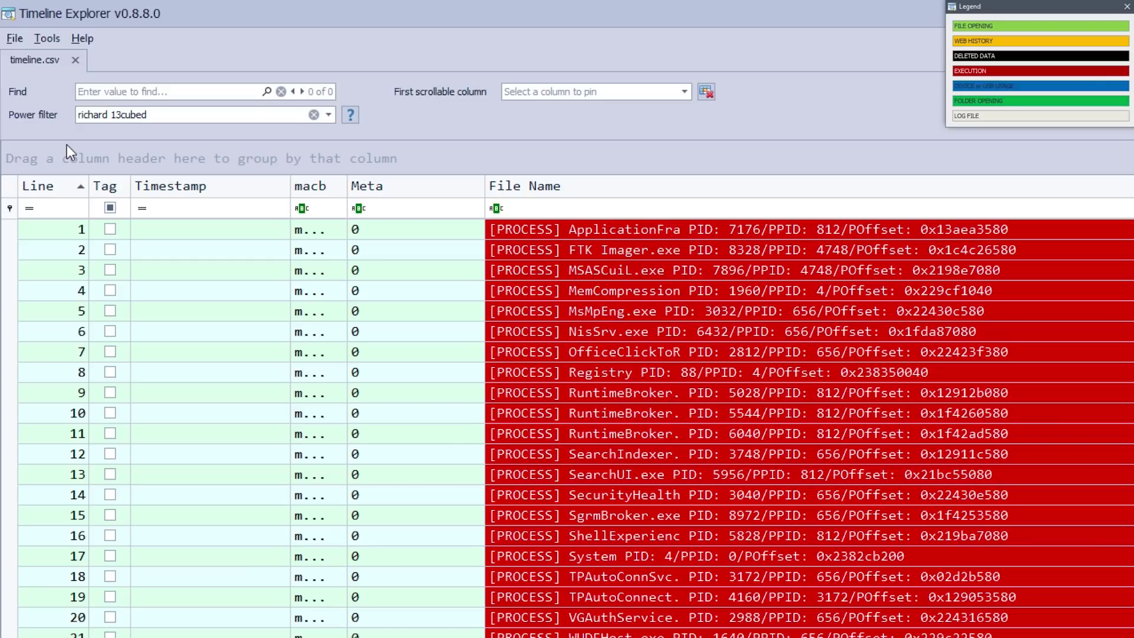
# Power-filter the timeline by a person's first name, 13cubed and development, review the matching entries, and clear the filter
pyautogui.write('development')
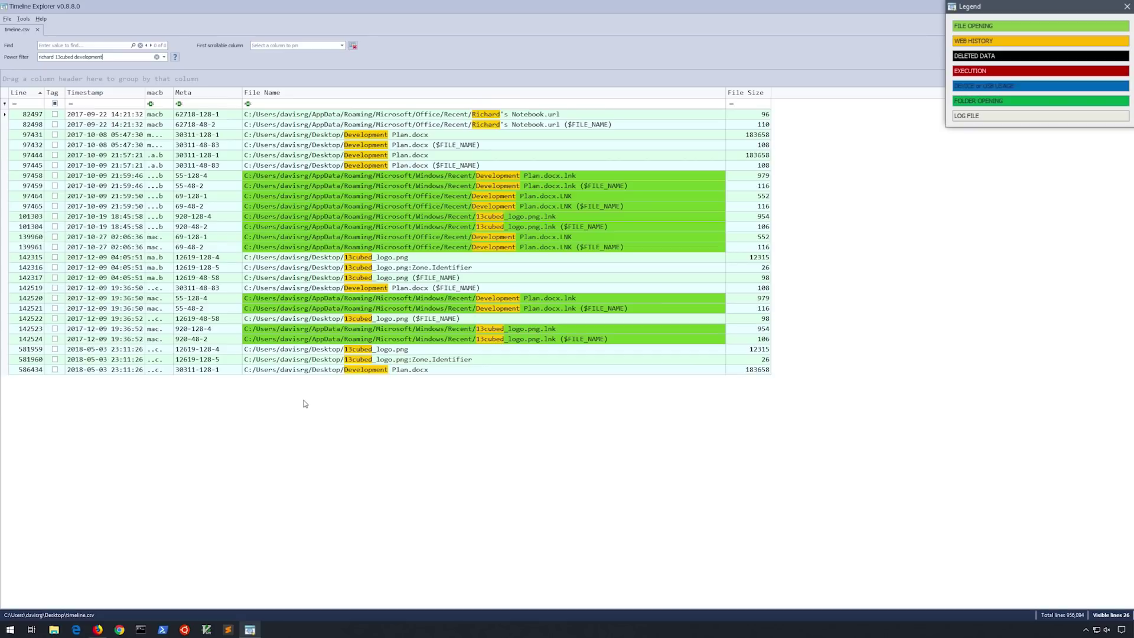
pyautogui.click(156, 57)
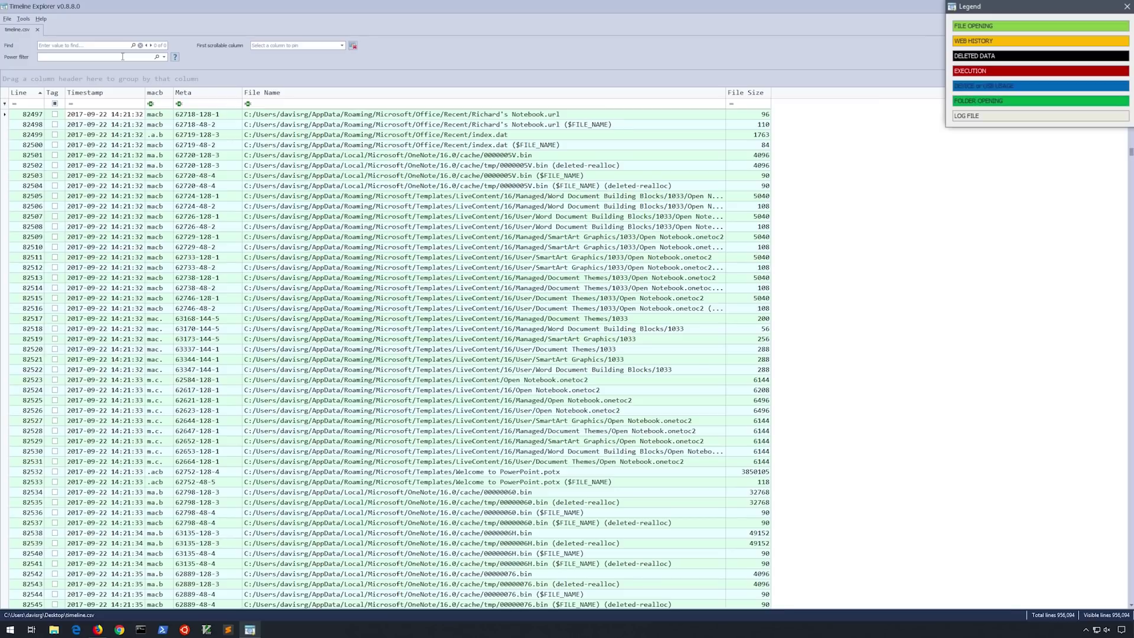
# Power-filter the timeline by cmd.exe and examine the matching prefetch, deleted-file, process and thread entries
pyautogui.write('cmd.ex')
pyautogui.press('Return')
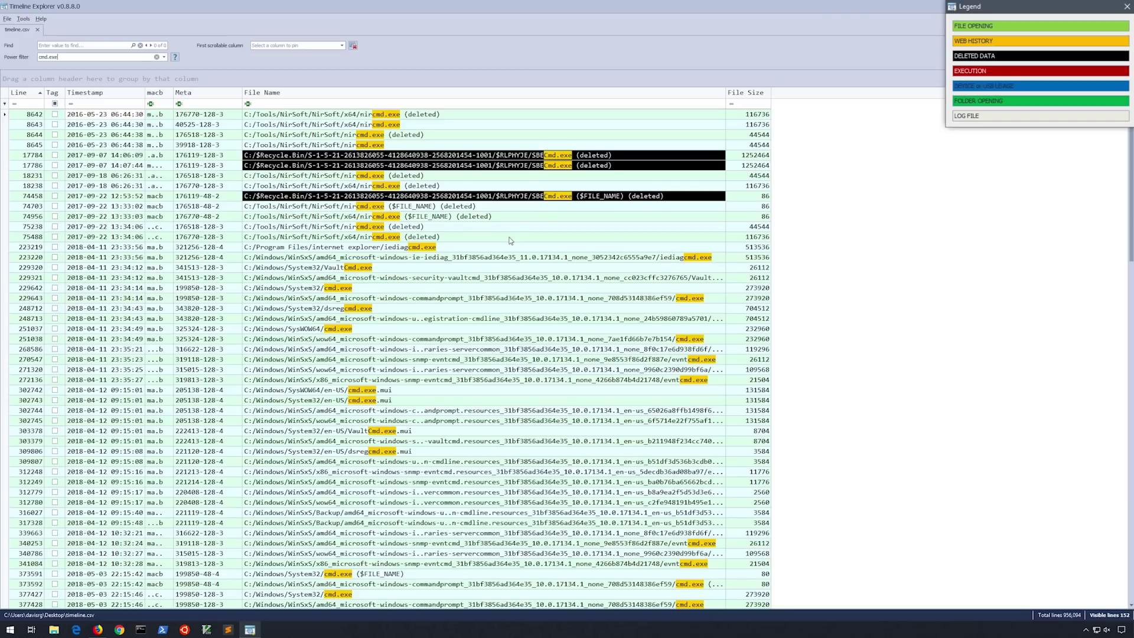
pyautogui.scroll(-12, 511, 241)
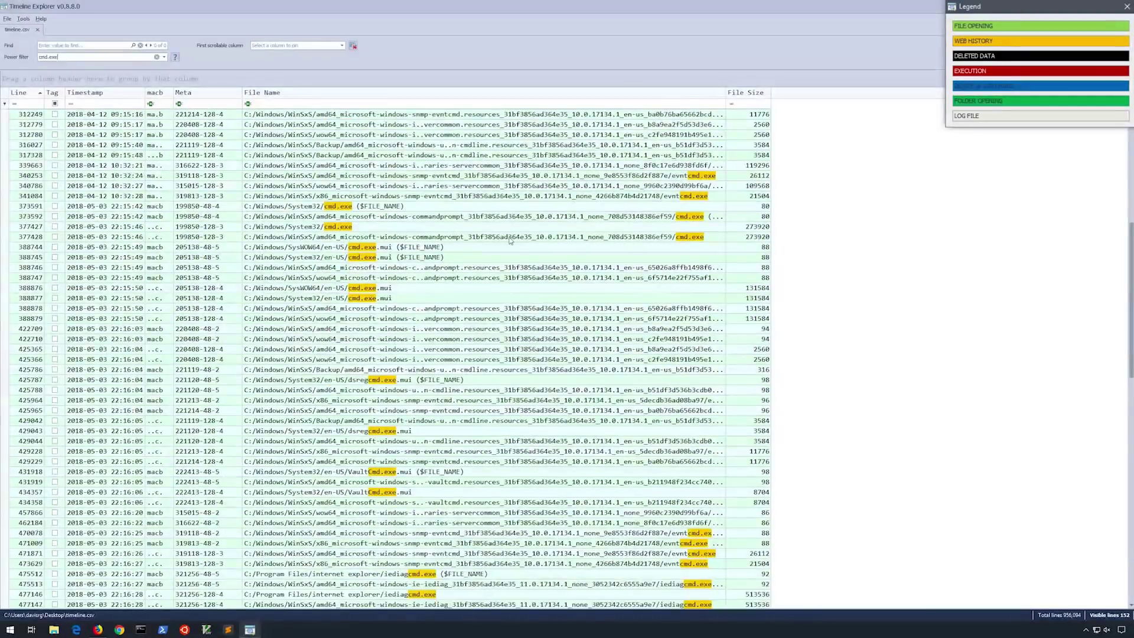
pyautogui.scroll(-11, 510, 240)
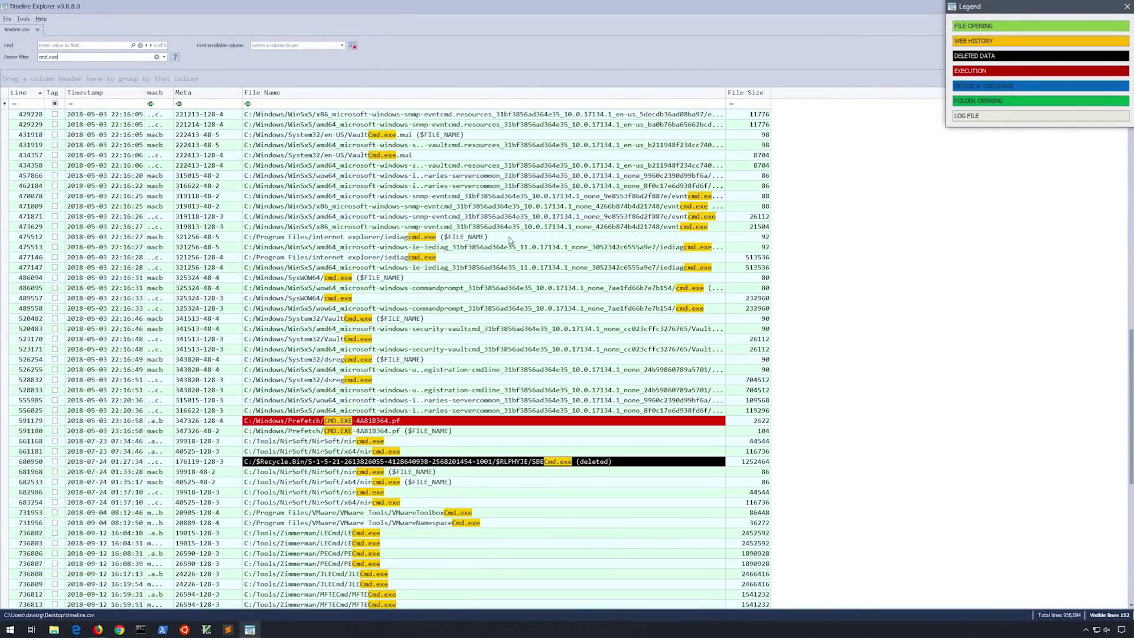
pyautogui.scroll(-3, 511, 240)
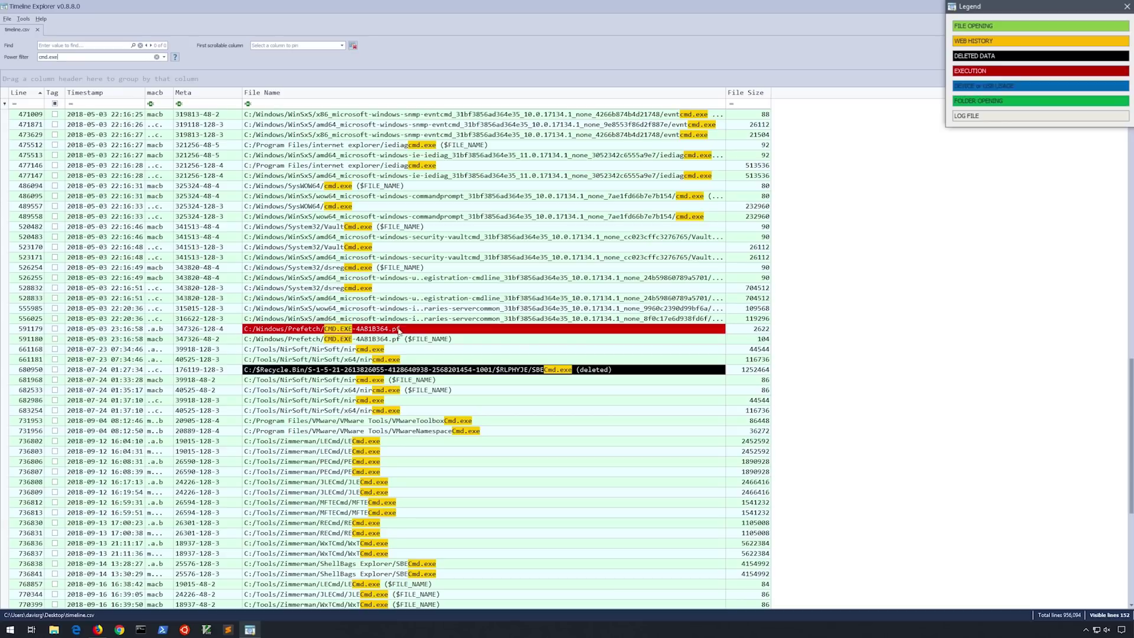
pyautogui.scroll(-2, 393, 332)
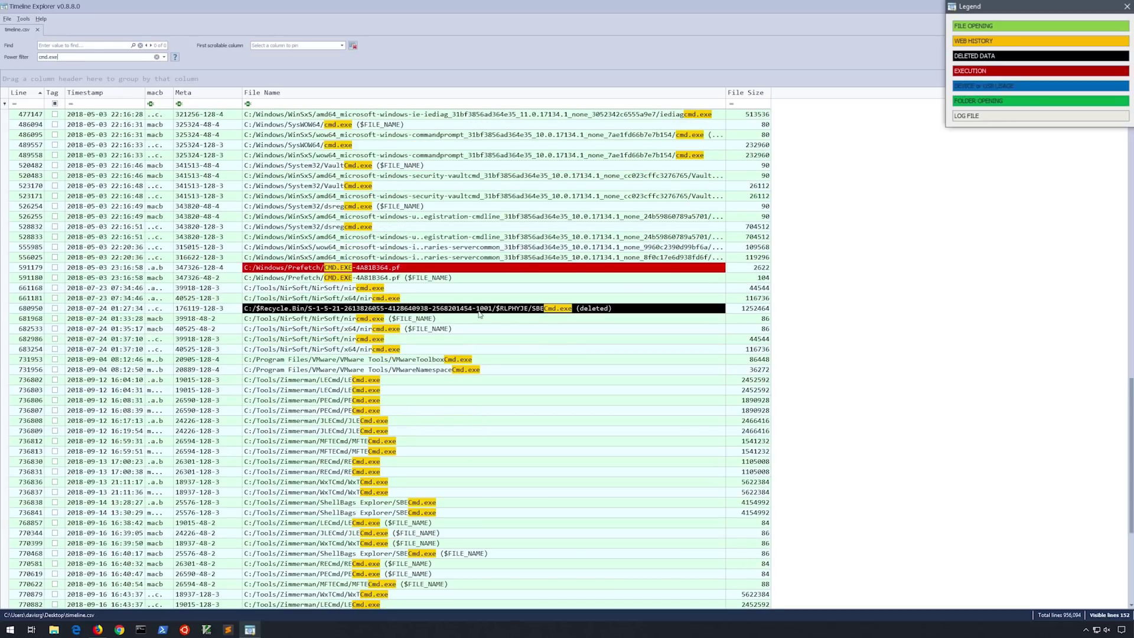
pyautogui.scroll(-7, 480, 315)
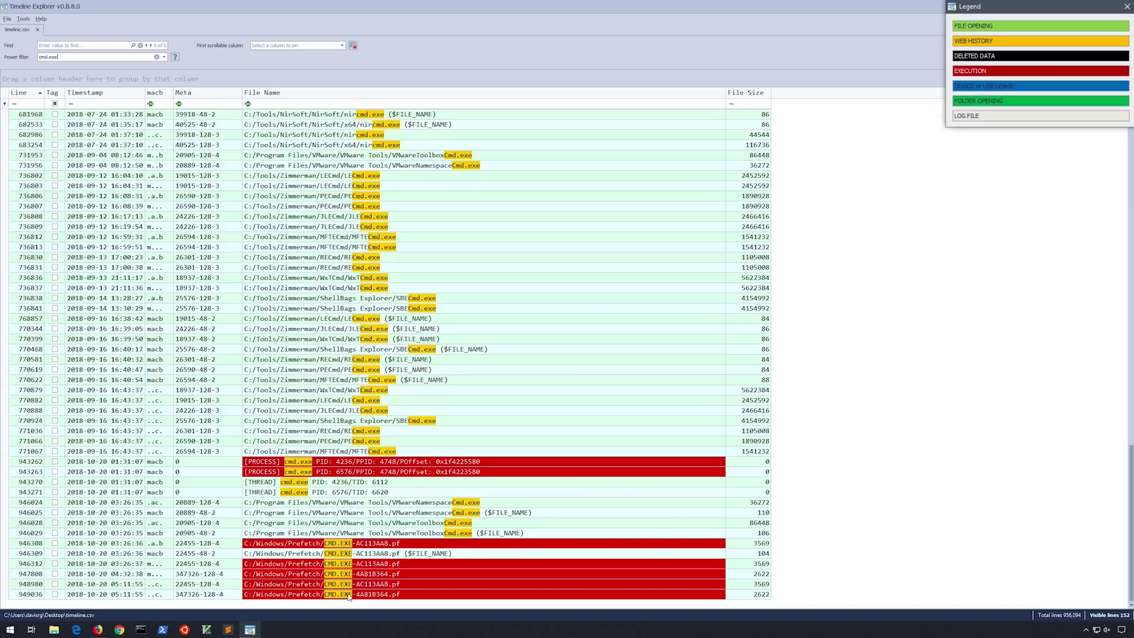
# Clear the power filter, filter the File Name column by [process], and select the explorer.exe process entry
pyautogui.click(157, 56)
pyautogui.click(274, 104)
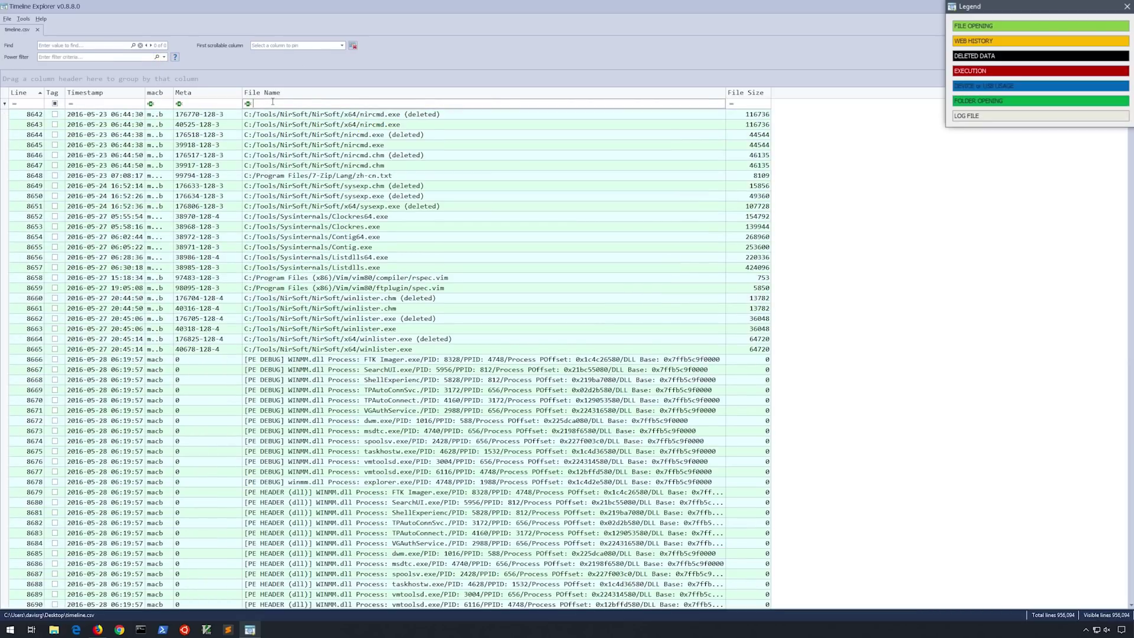
pyautogui.write('[process]')
pyautogui.press('Return')
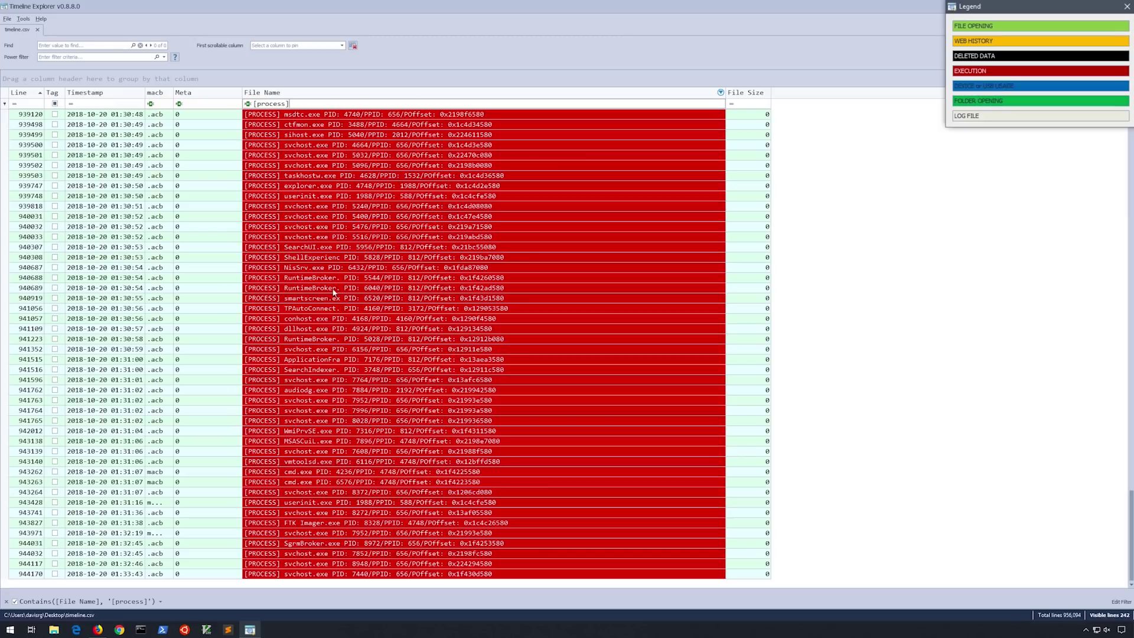
pyautogui.click(328, 188)
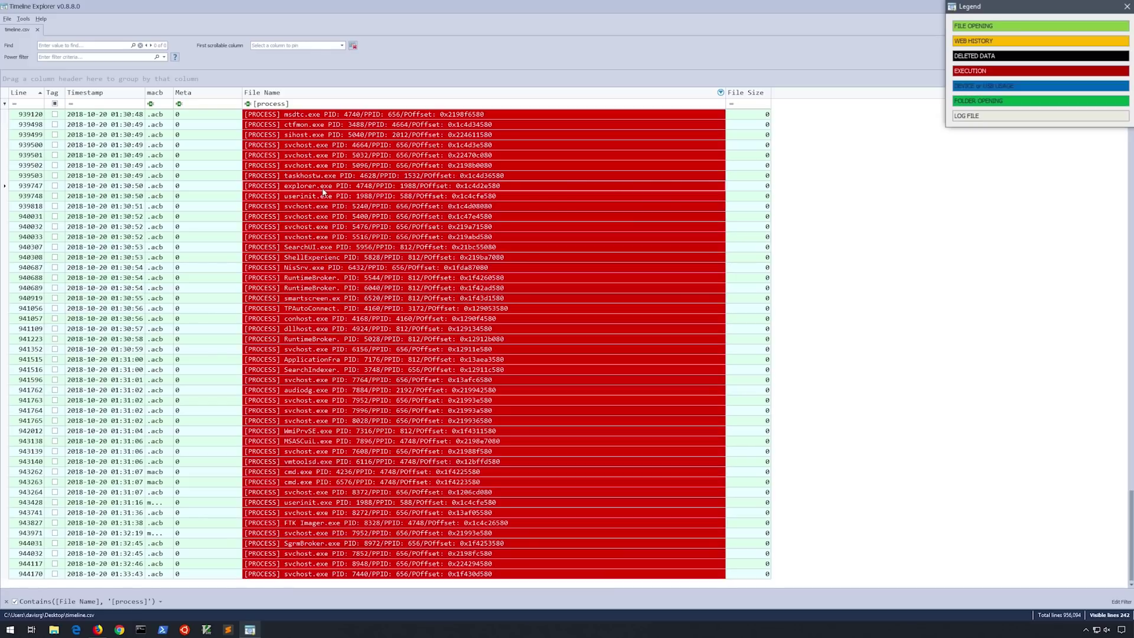
# Clear the [process] filter from the File Name column to restore the full timeline
pyautogui.click(127, 57)
pyautogui.click(110, 46)
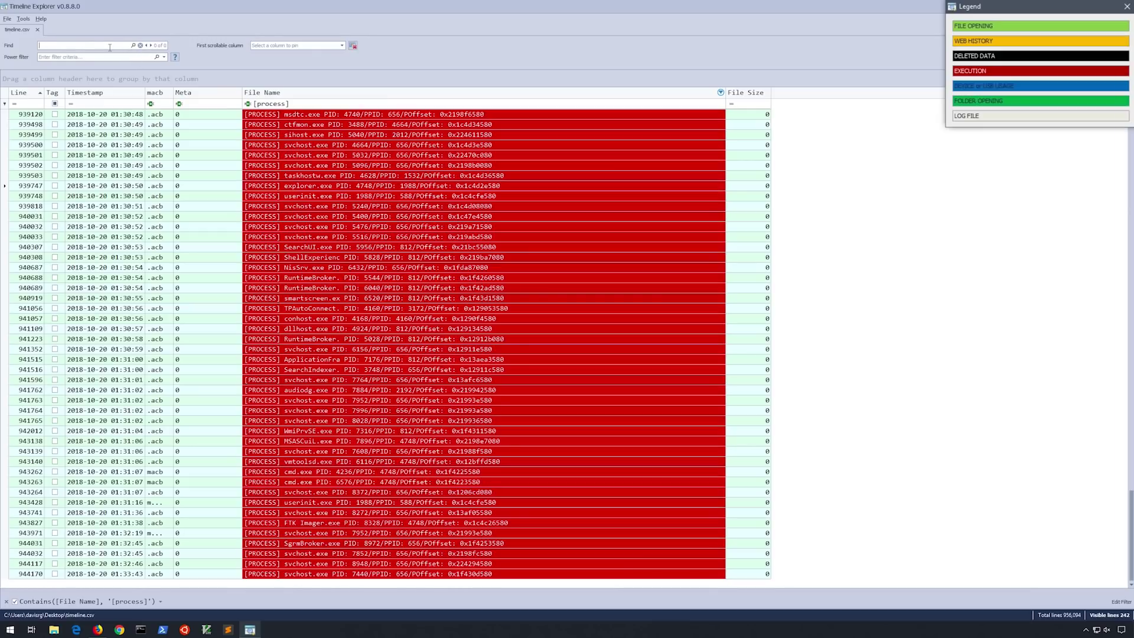
pyautogui.click(720, 92)
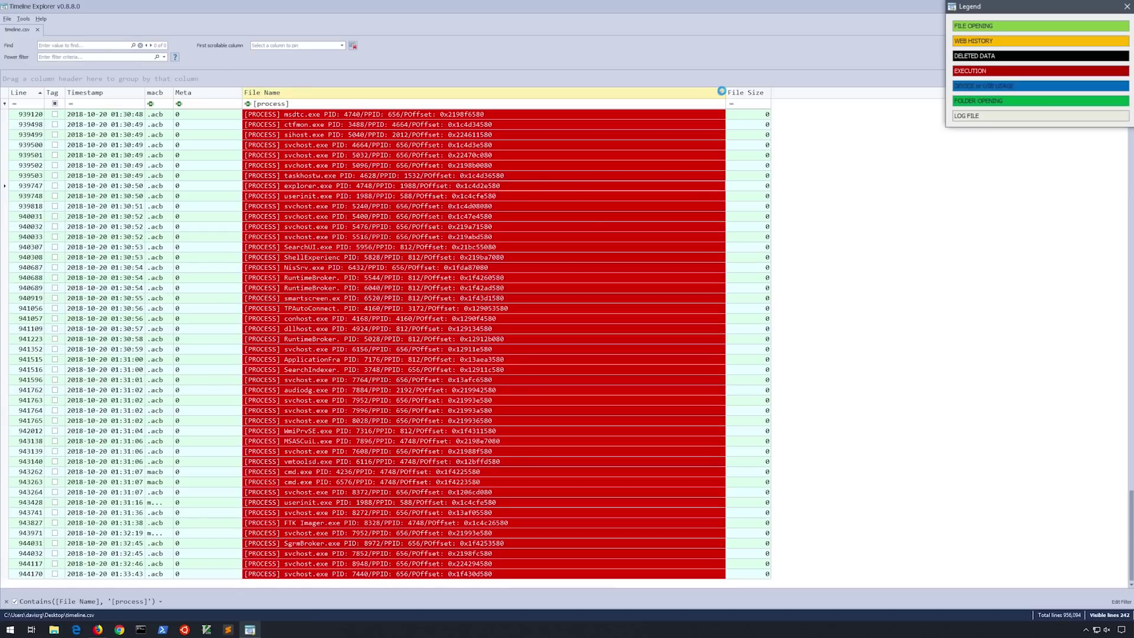
pyautogui.click(264, 212)
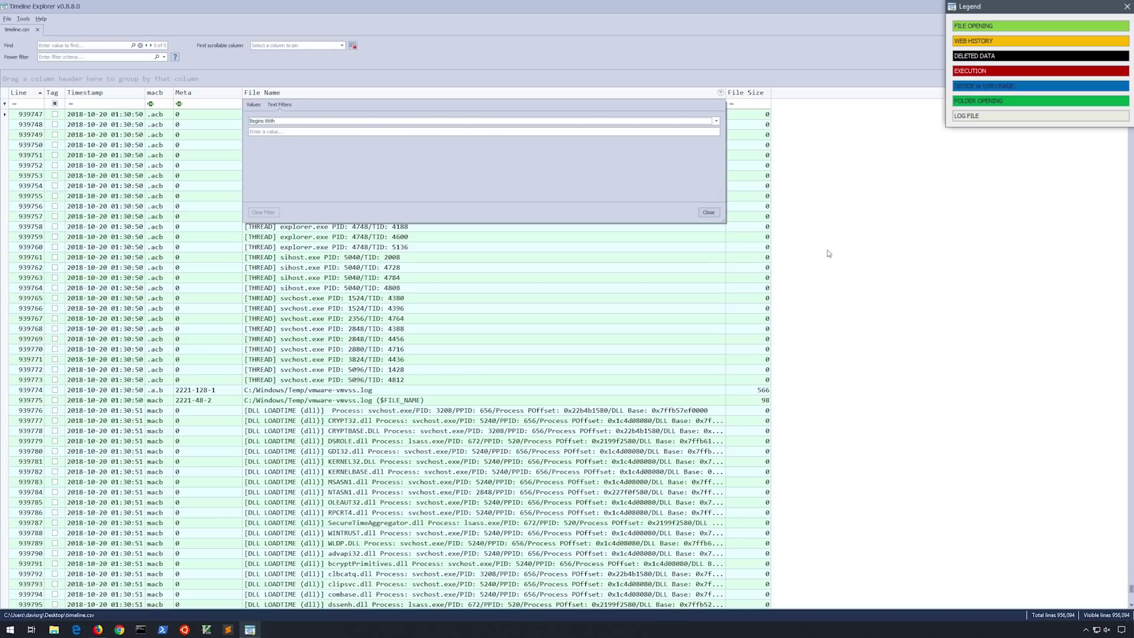
pyautogui.click(862, 189)
# Browse back through the earlier timeline entries and filter the File Name column by svchost.exe
pyautogui.scroll(20, 326, 342)
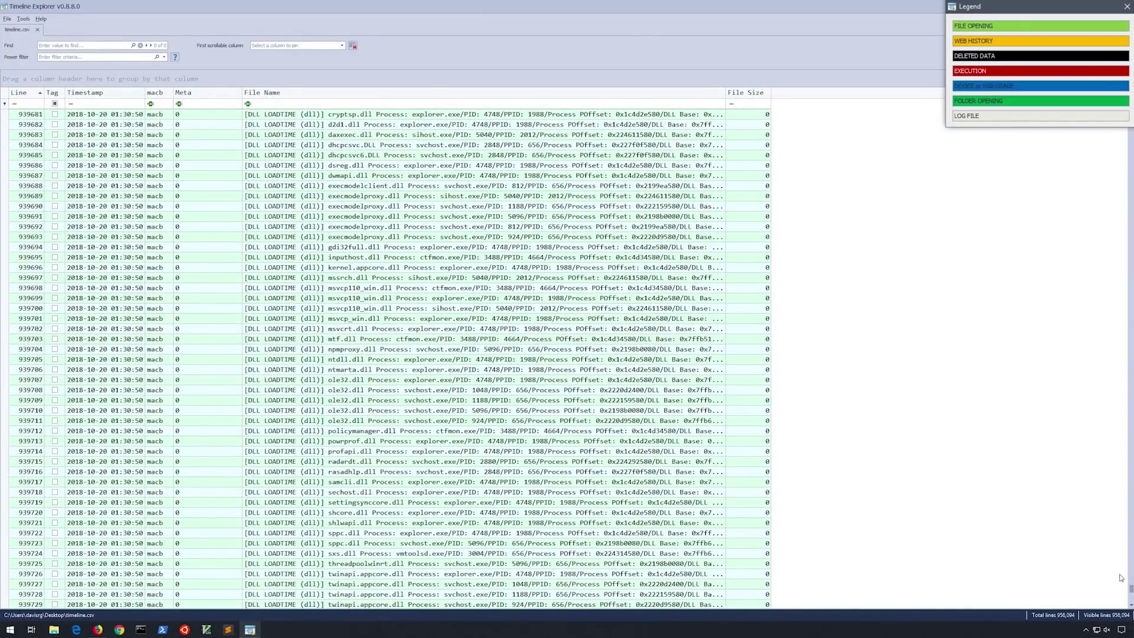
pyautogui.moveTo(1130, 588); pyautogui.dragTo(1116, 254)
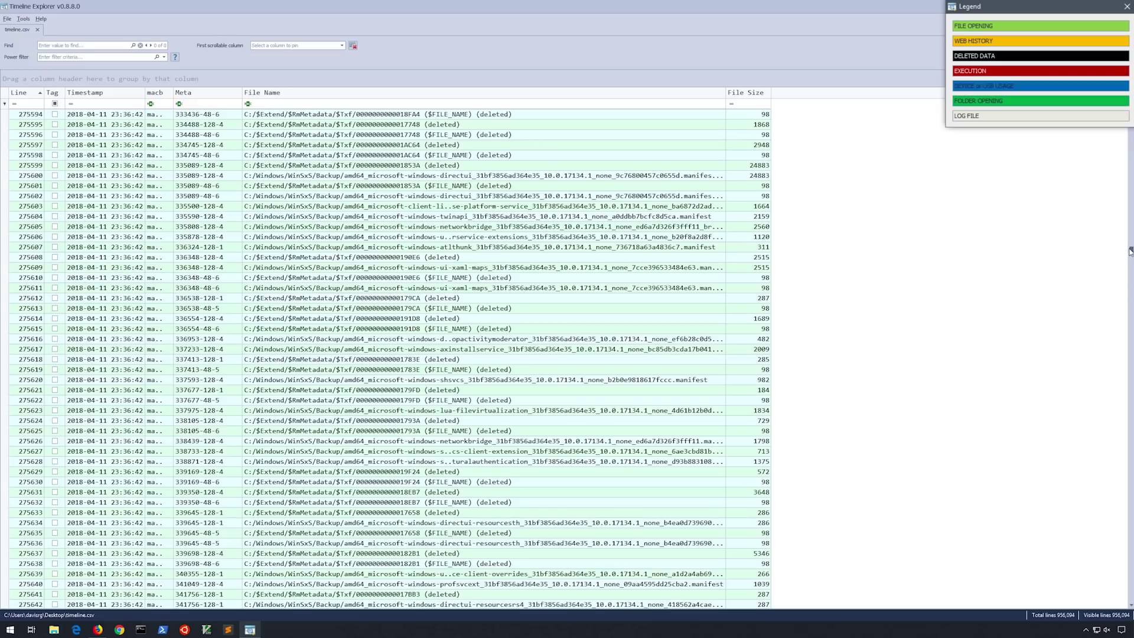
pyautogui.moveTo(1130, 251); pyautogui.dragTo(1129, 170)
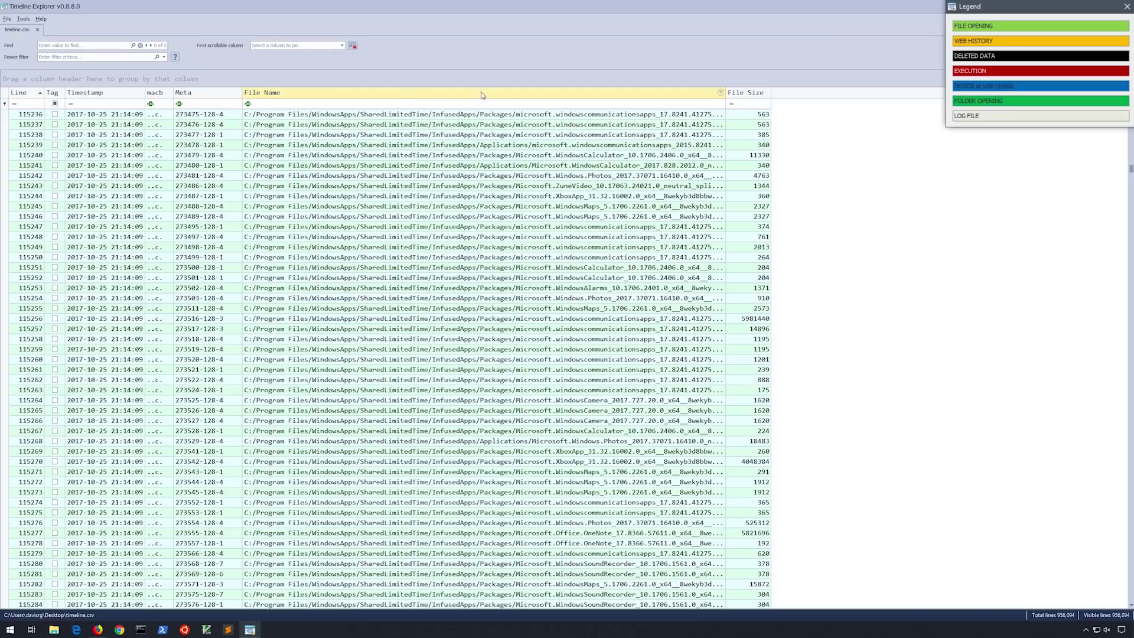
pyautogui.click(268, 103)
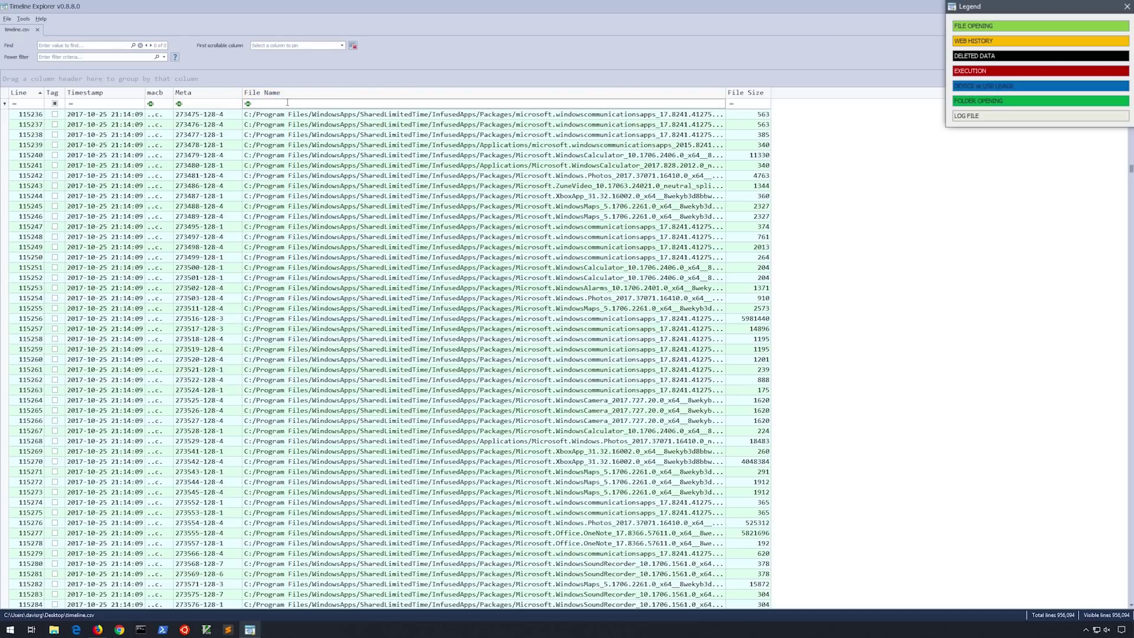
pyautogui.write('svchost.exe')
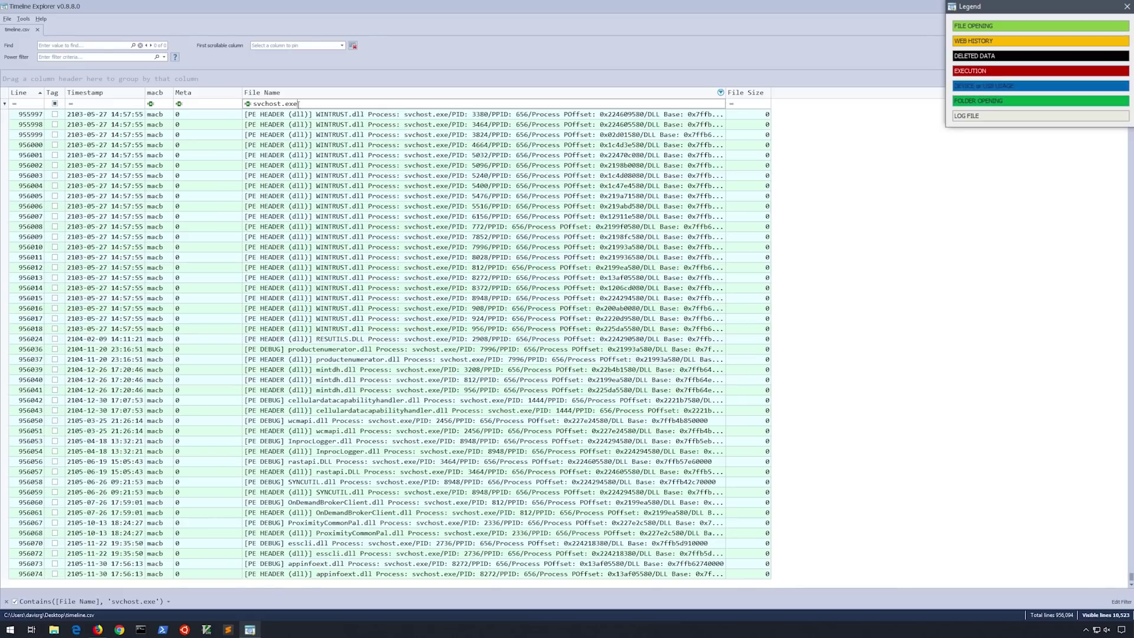
# Read the power filter help with its example search criteria, close it, and show the desktop
pyautogui.click(61, 57)
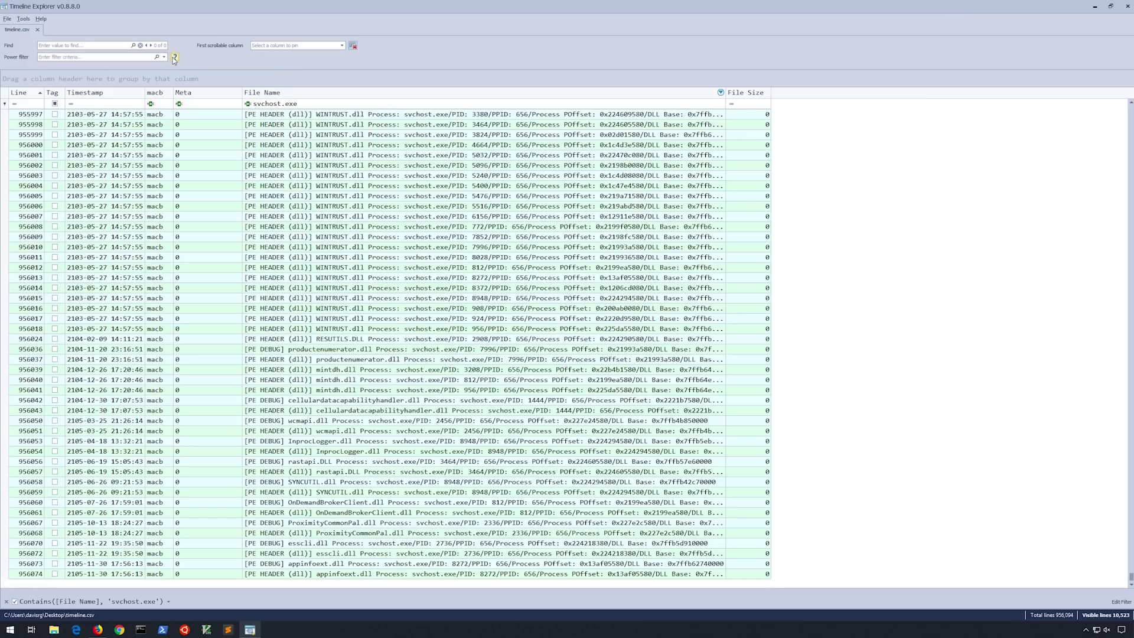
pyautogui.click(174, 58)
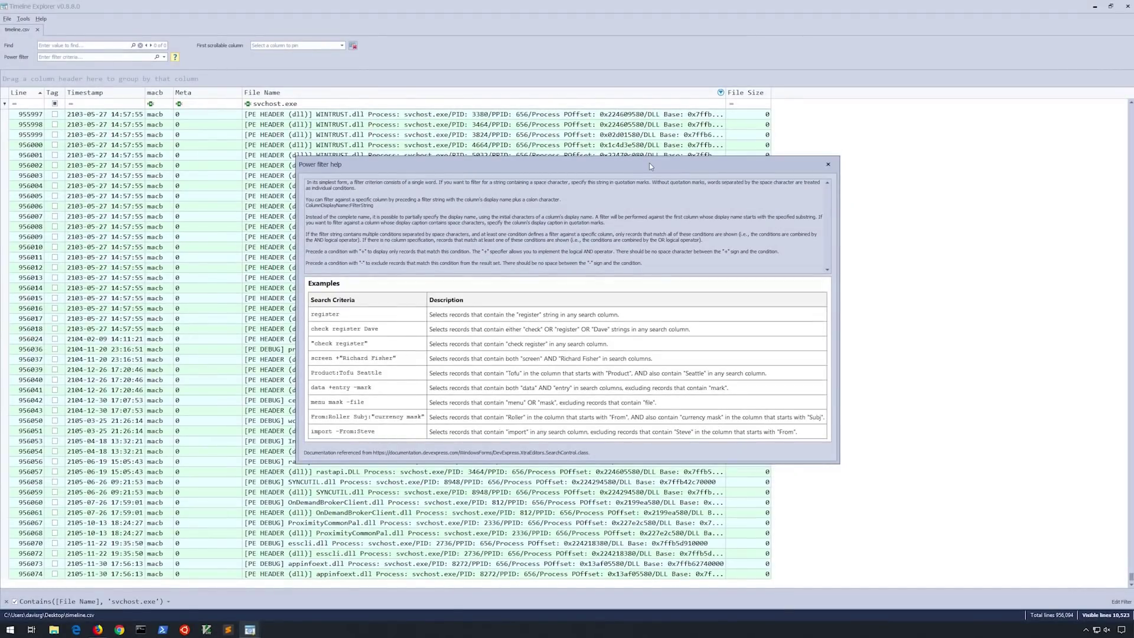
pyautogui.click(828, 166)
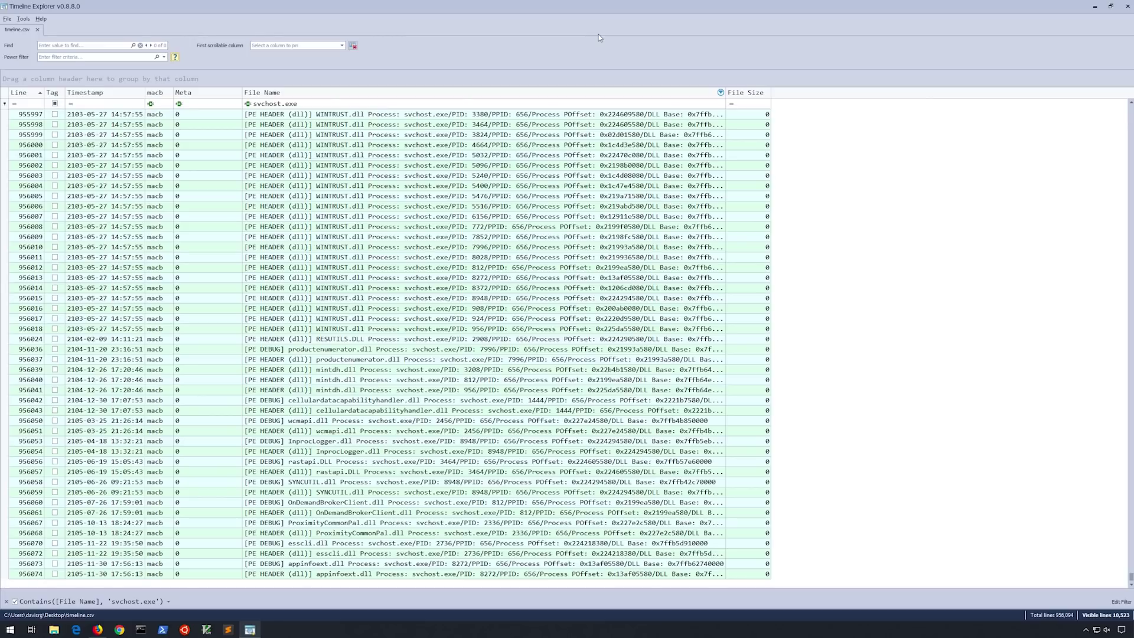
pyautogui.press('super+d')
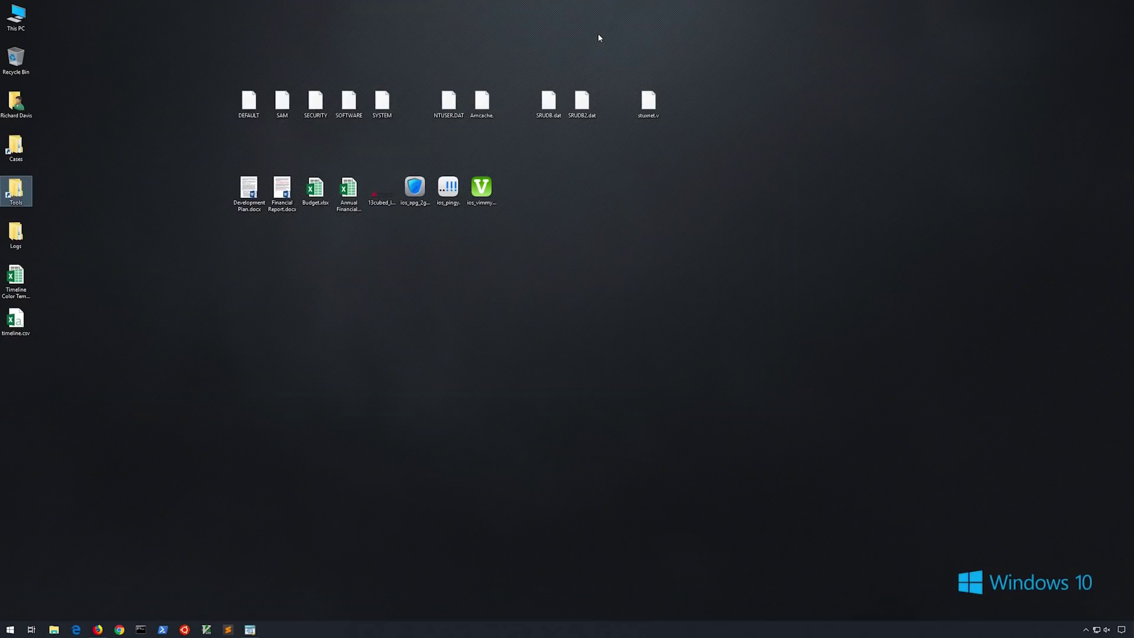